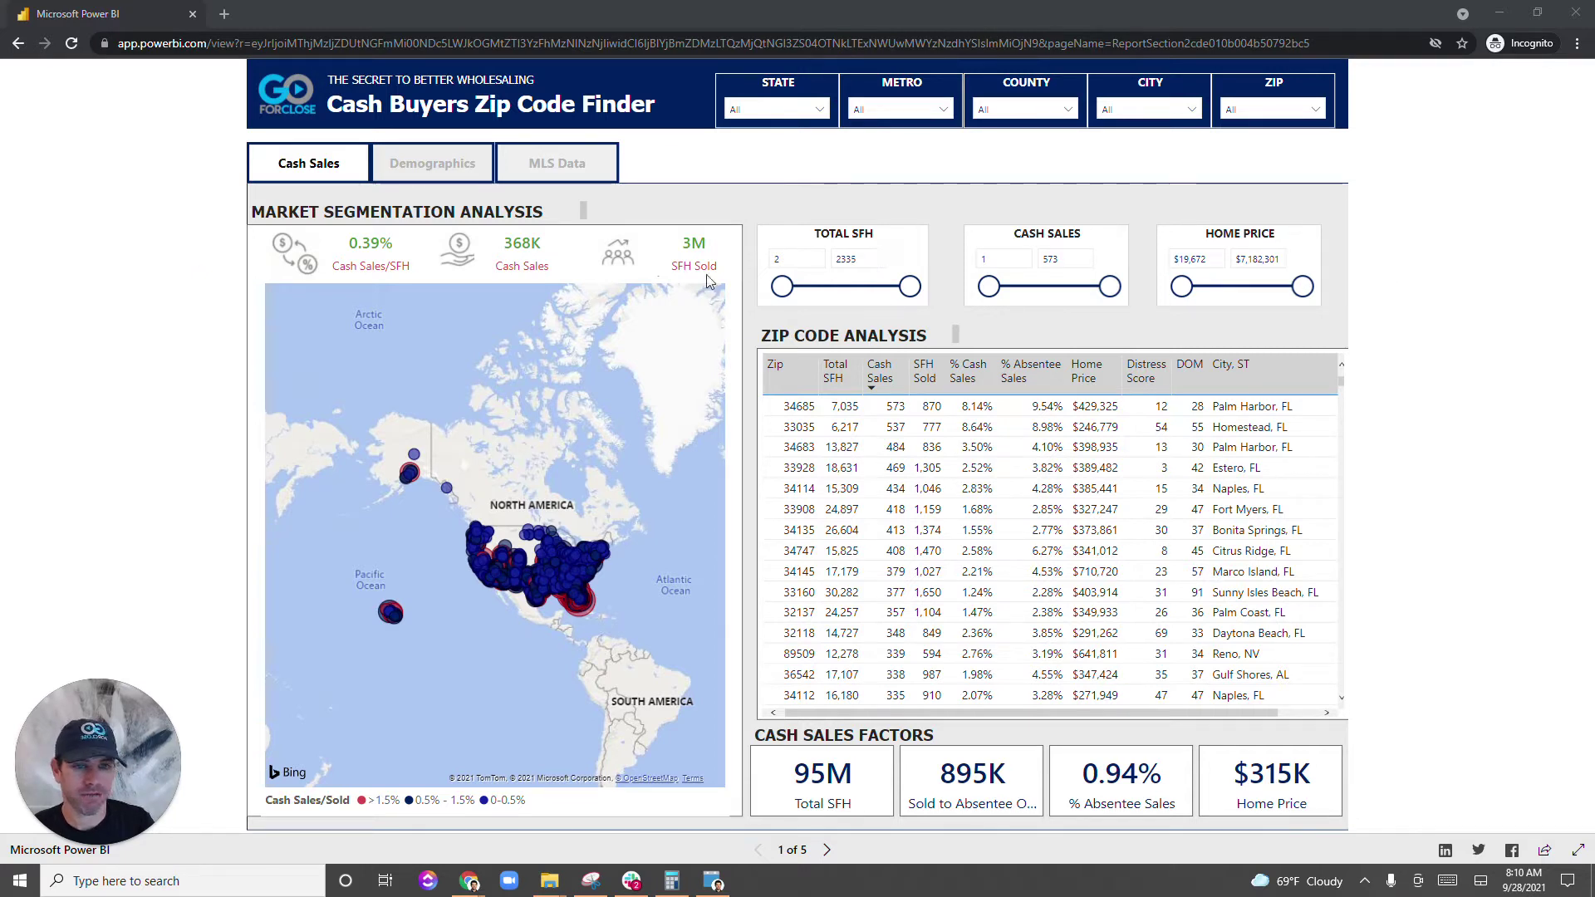
Show the report in full screen and filter it to the state NE.
click(1578, 855)
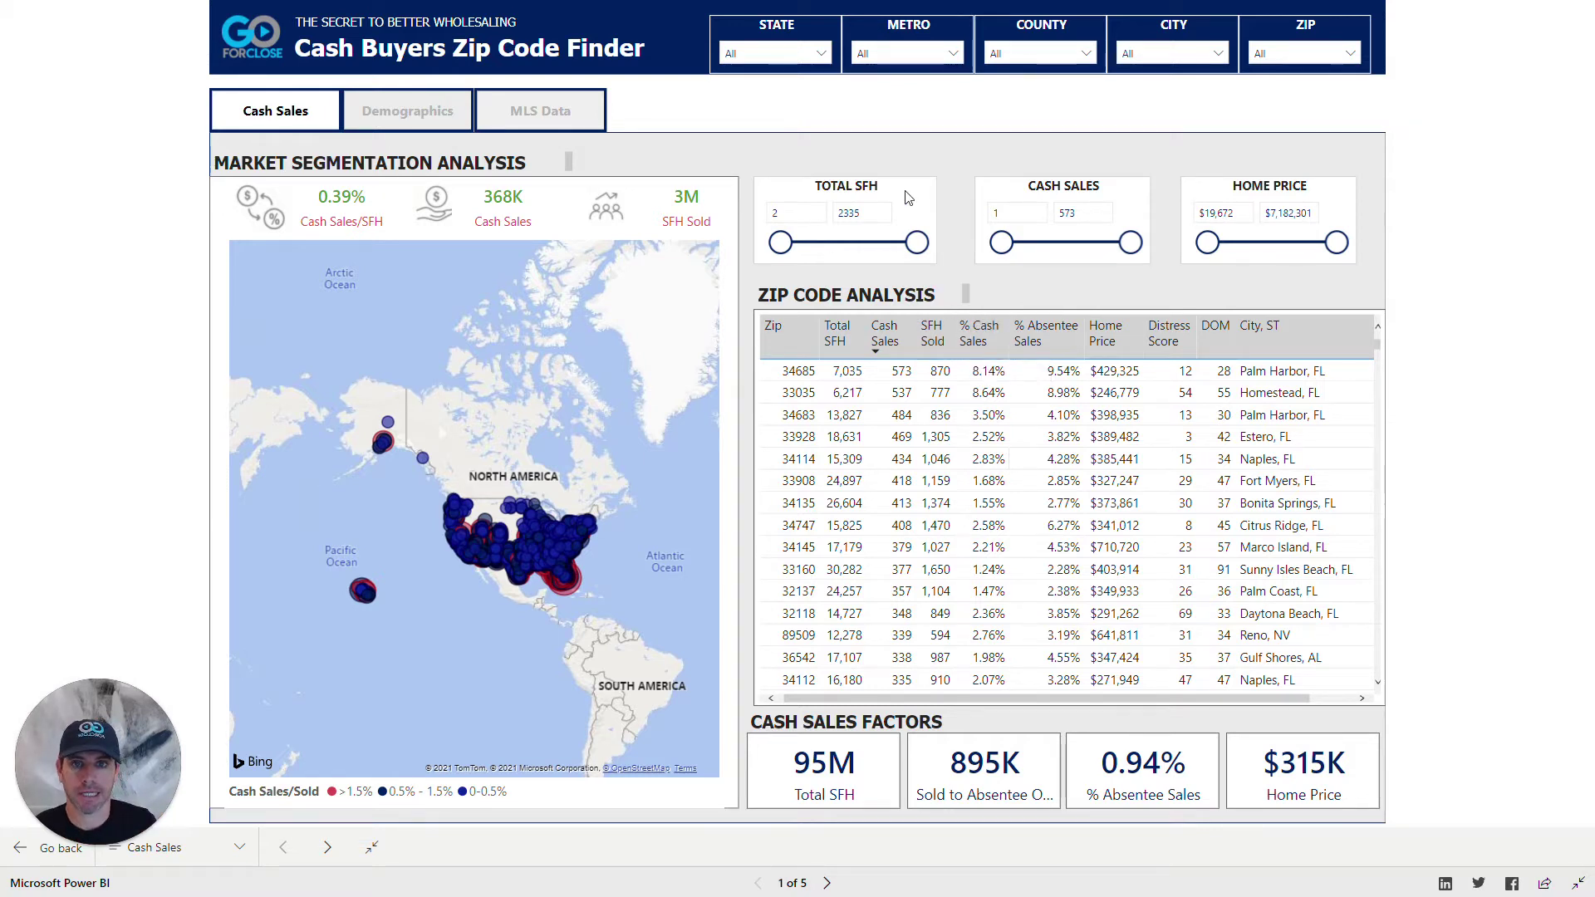
click(819, 53)
scroll(774, 146, down, 3)
scroll(774, 146, down, 3)
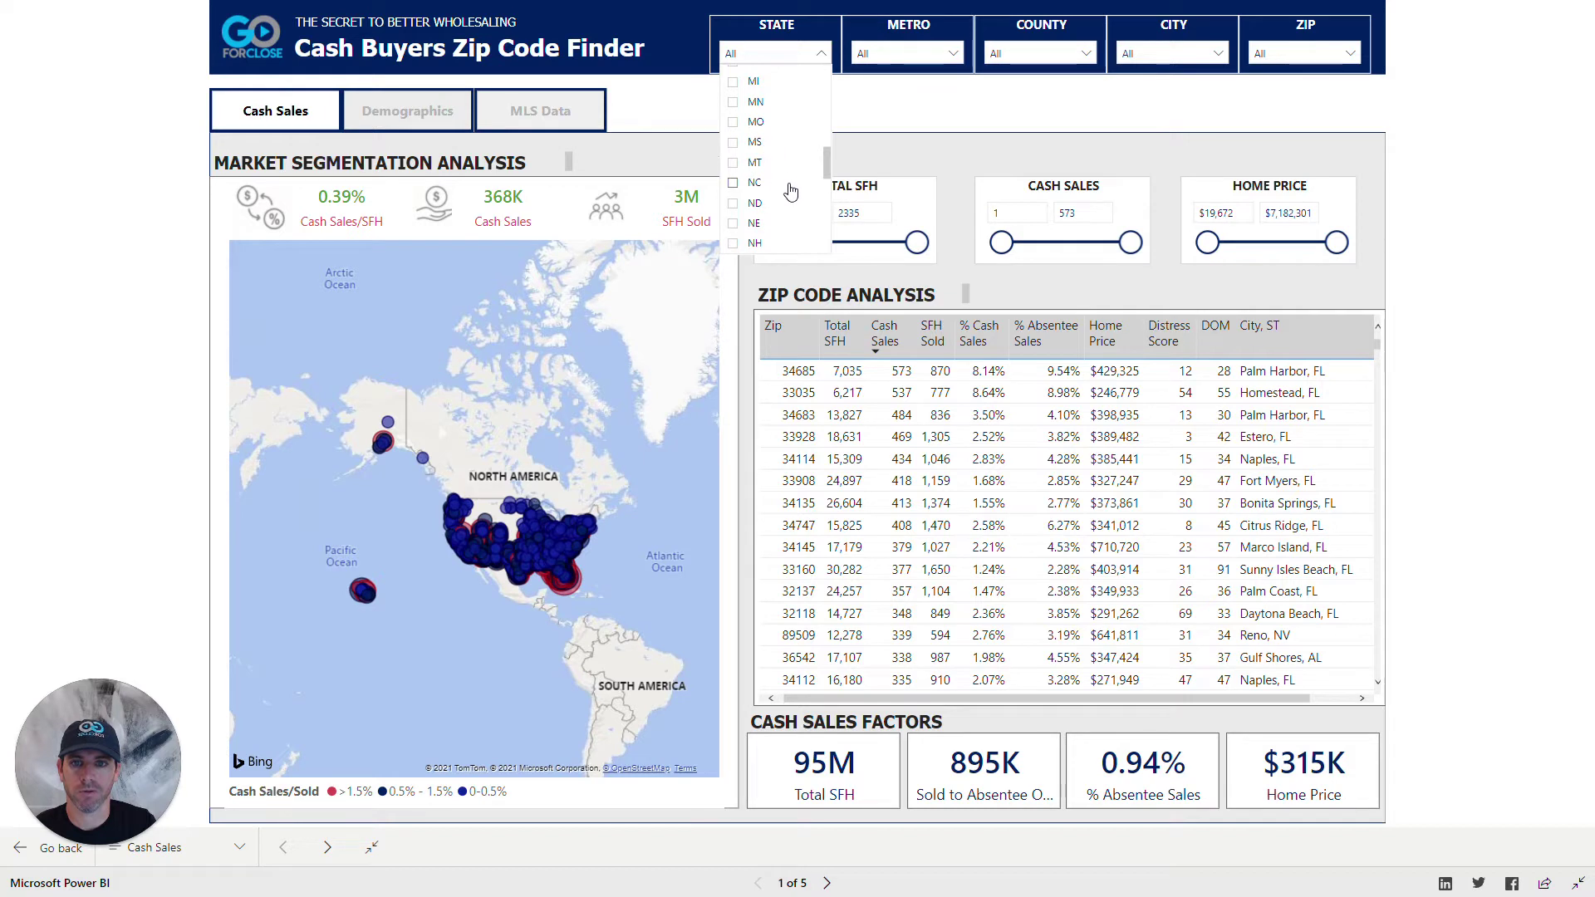
click(755, 225)
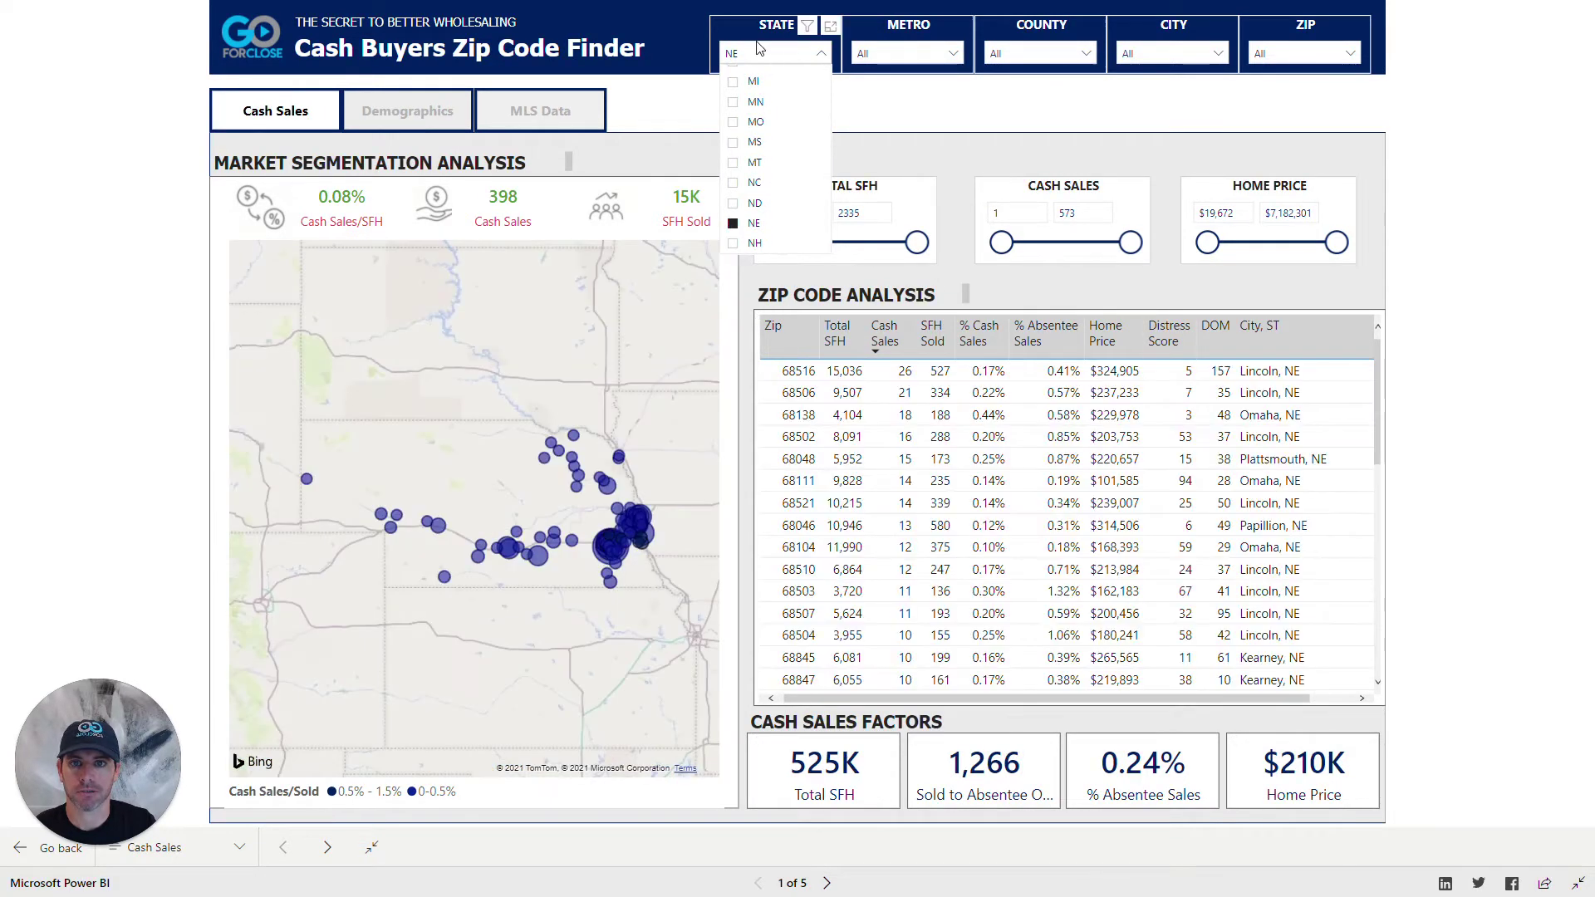
click(905, 102)
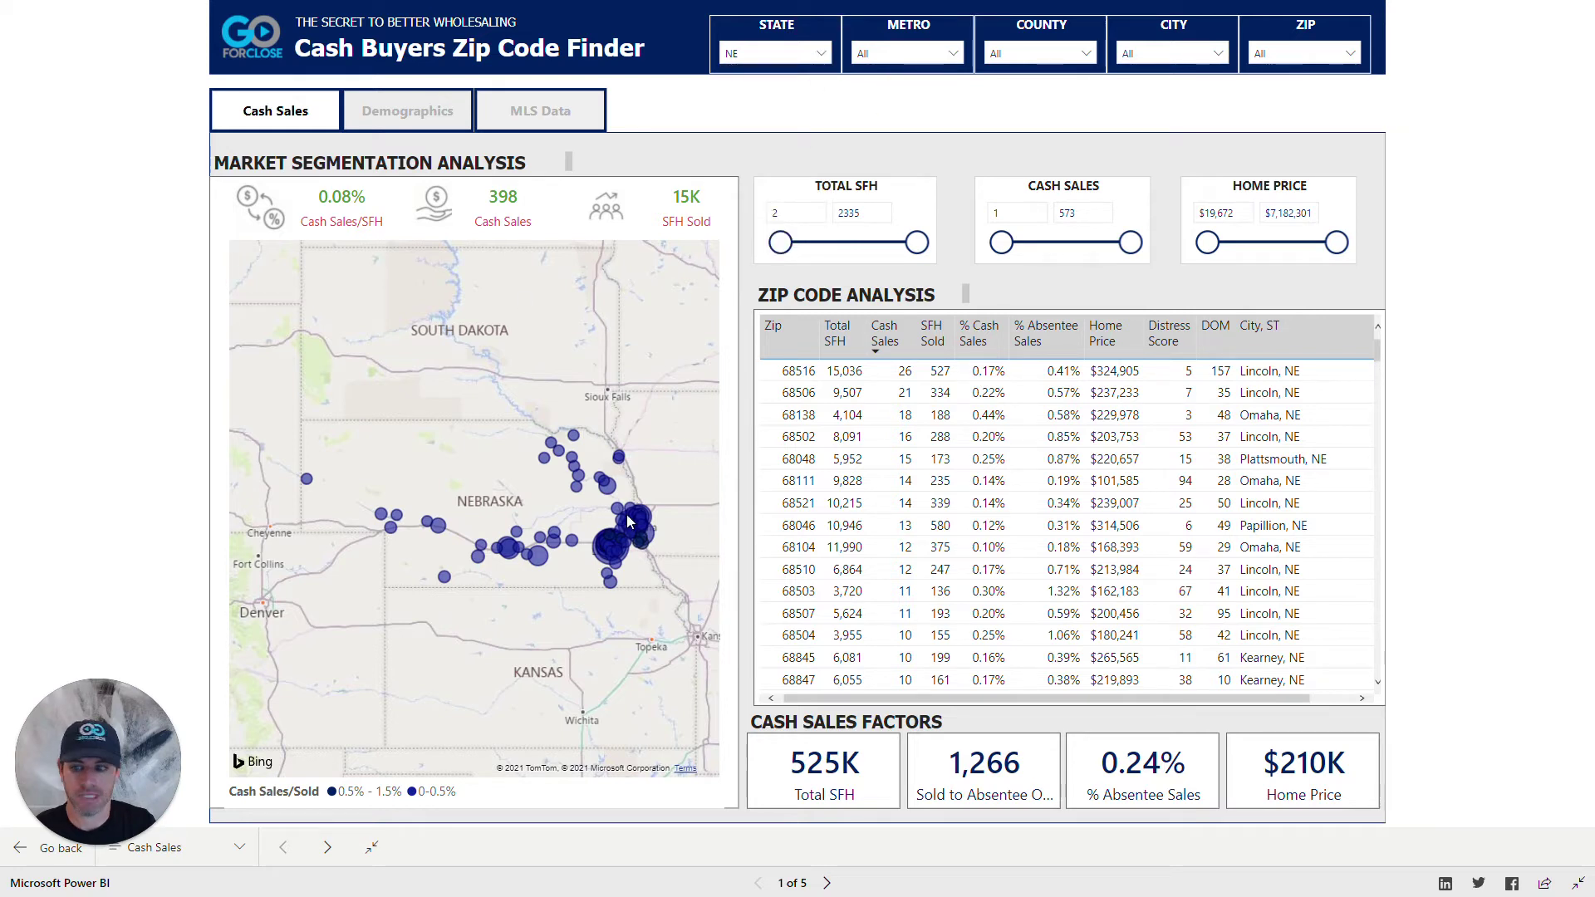
Filter the report to the Omaha-Council Bluffs metro.
click(946, 55)
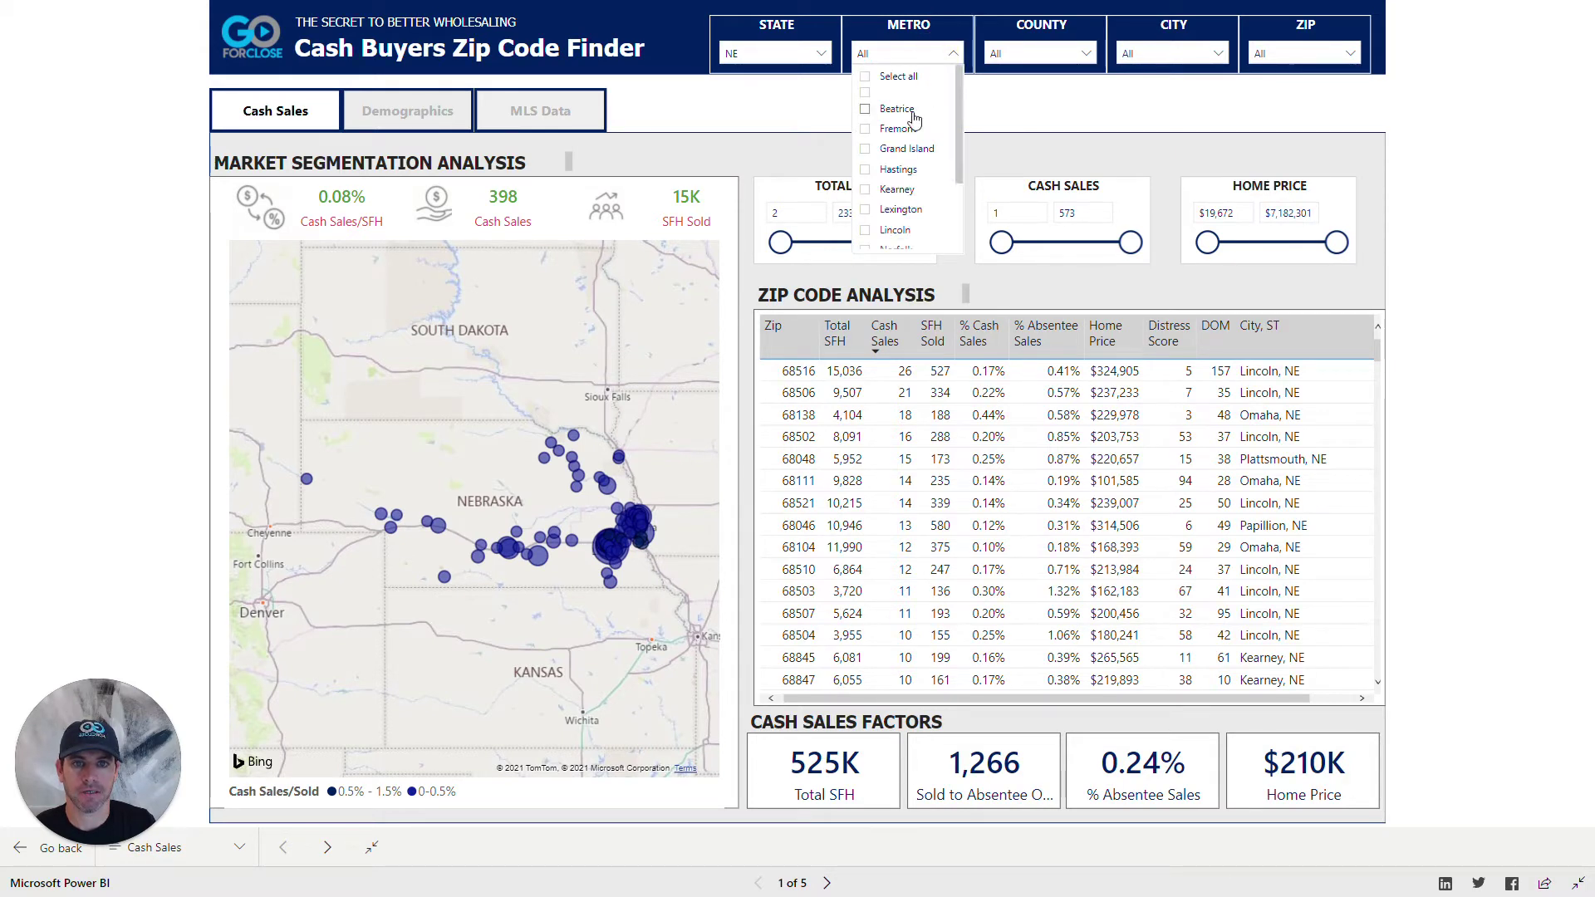
scroll(902, 183, down, 2)
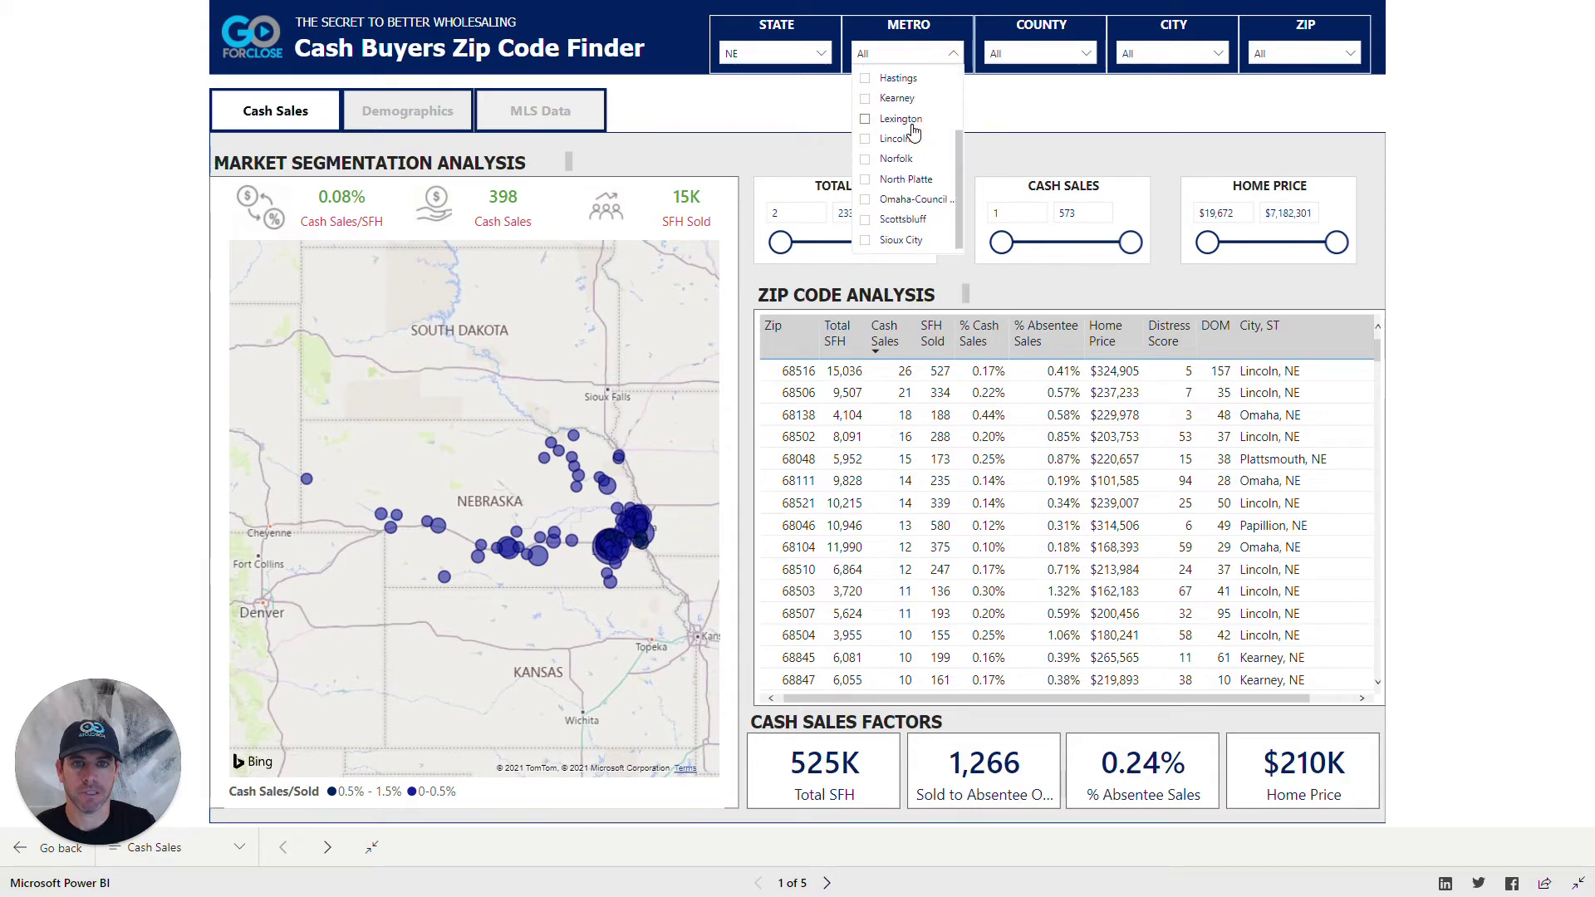
click(870, 200)
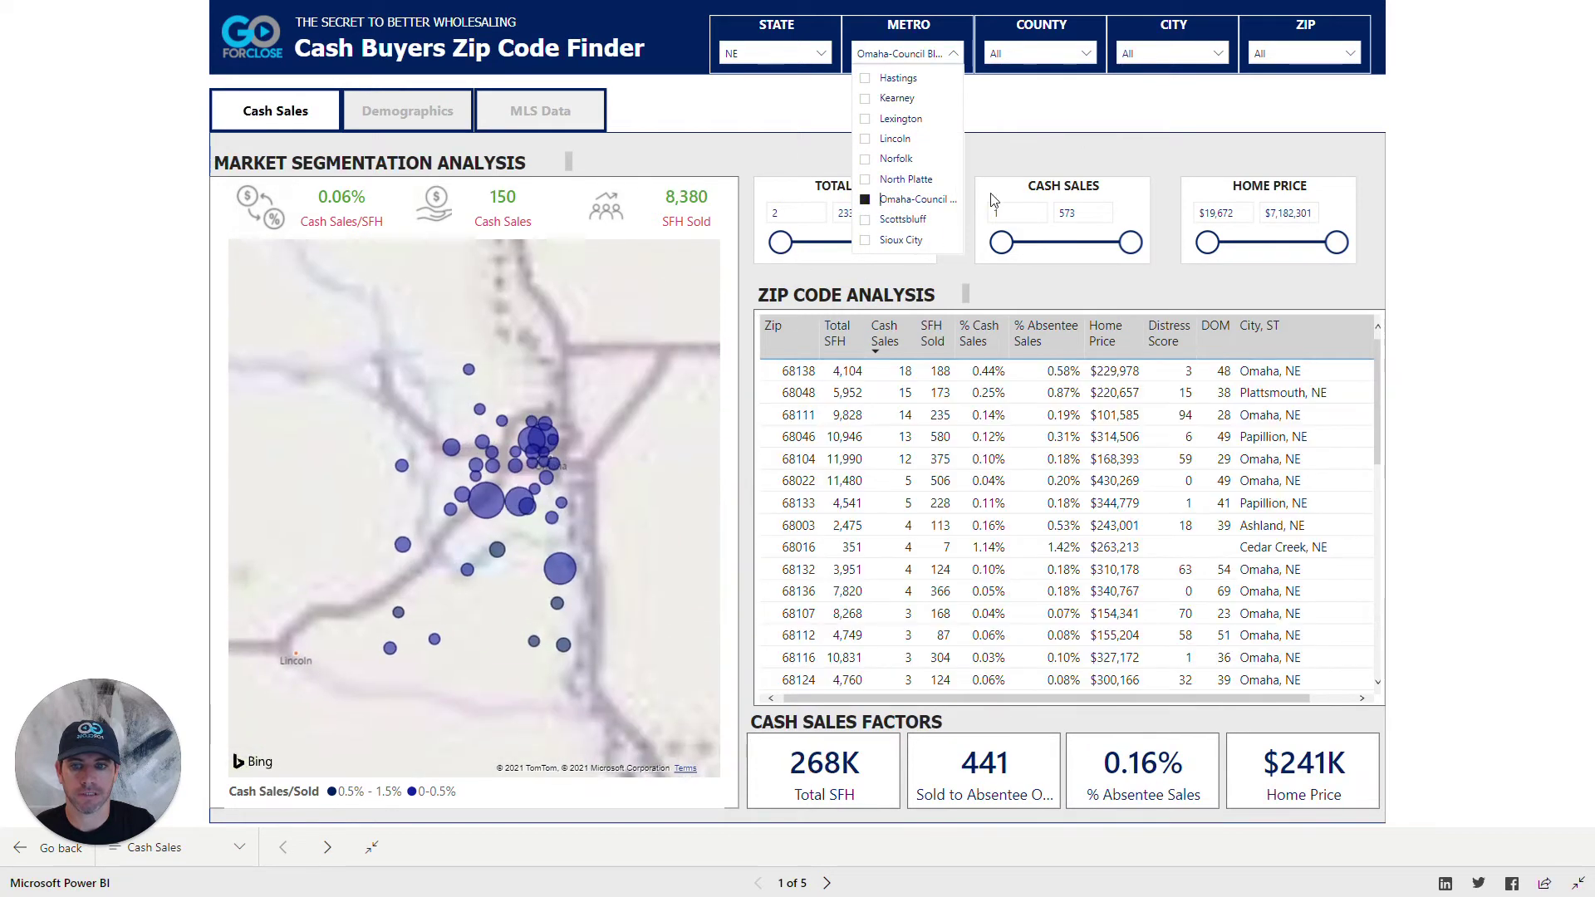
click(1054, 102)
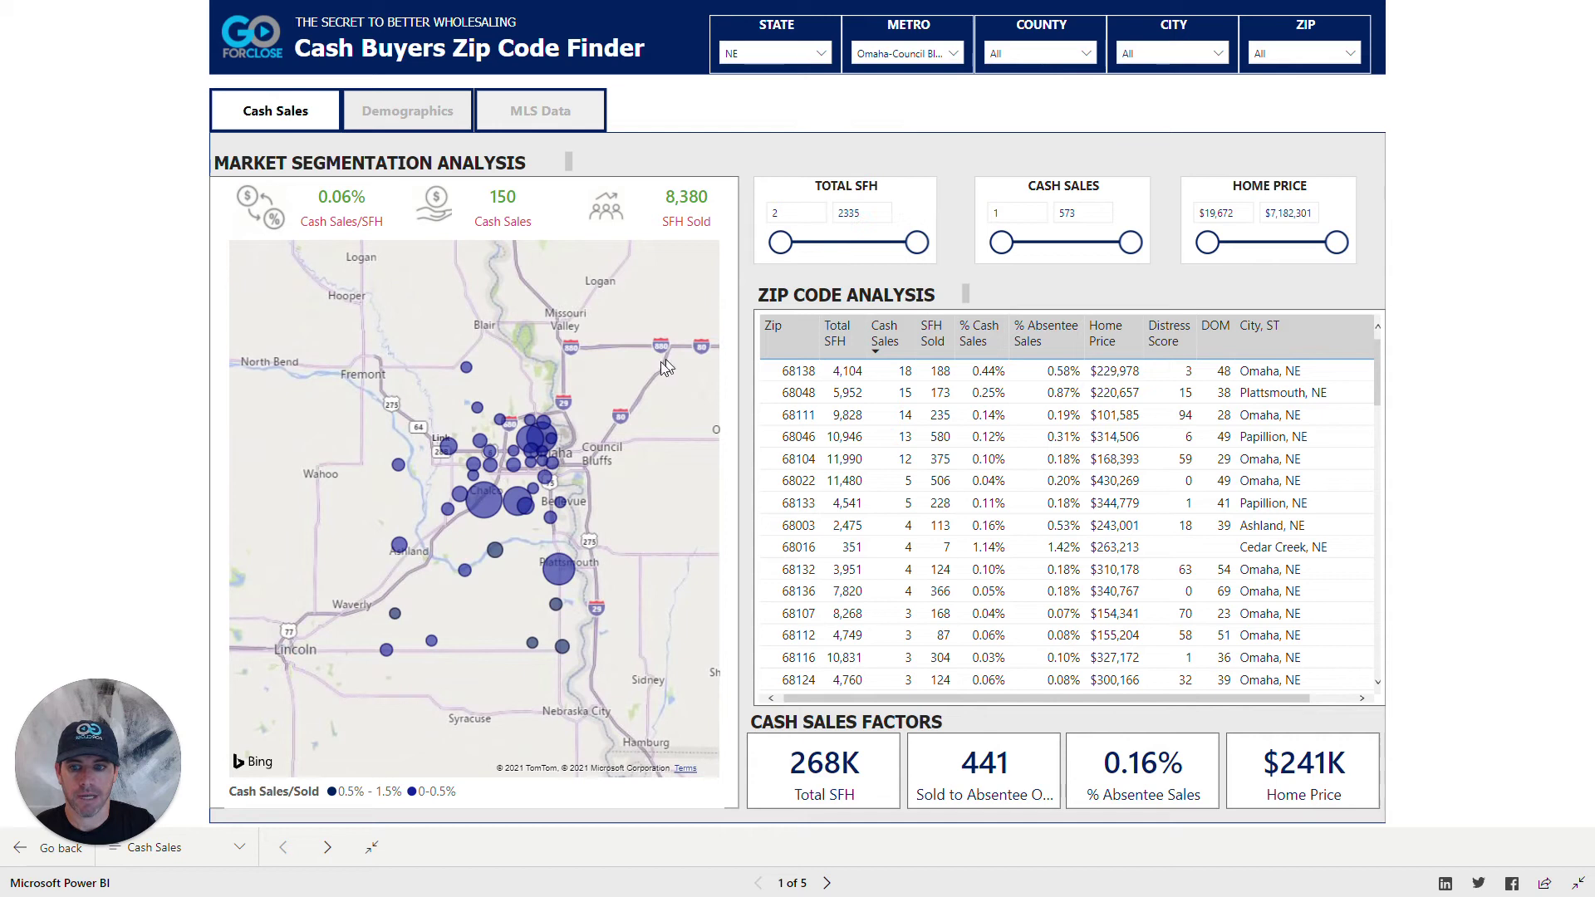
Check the county and city filter choices and sort the Zip Code Analysis table by % Cash Sales.
click(1072, 55)
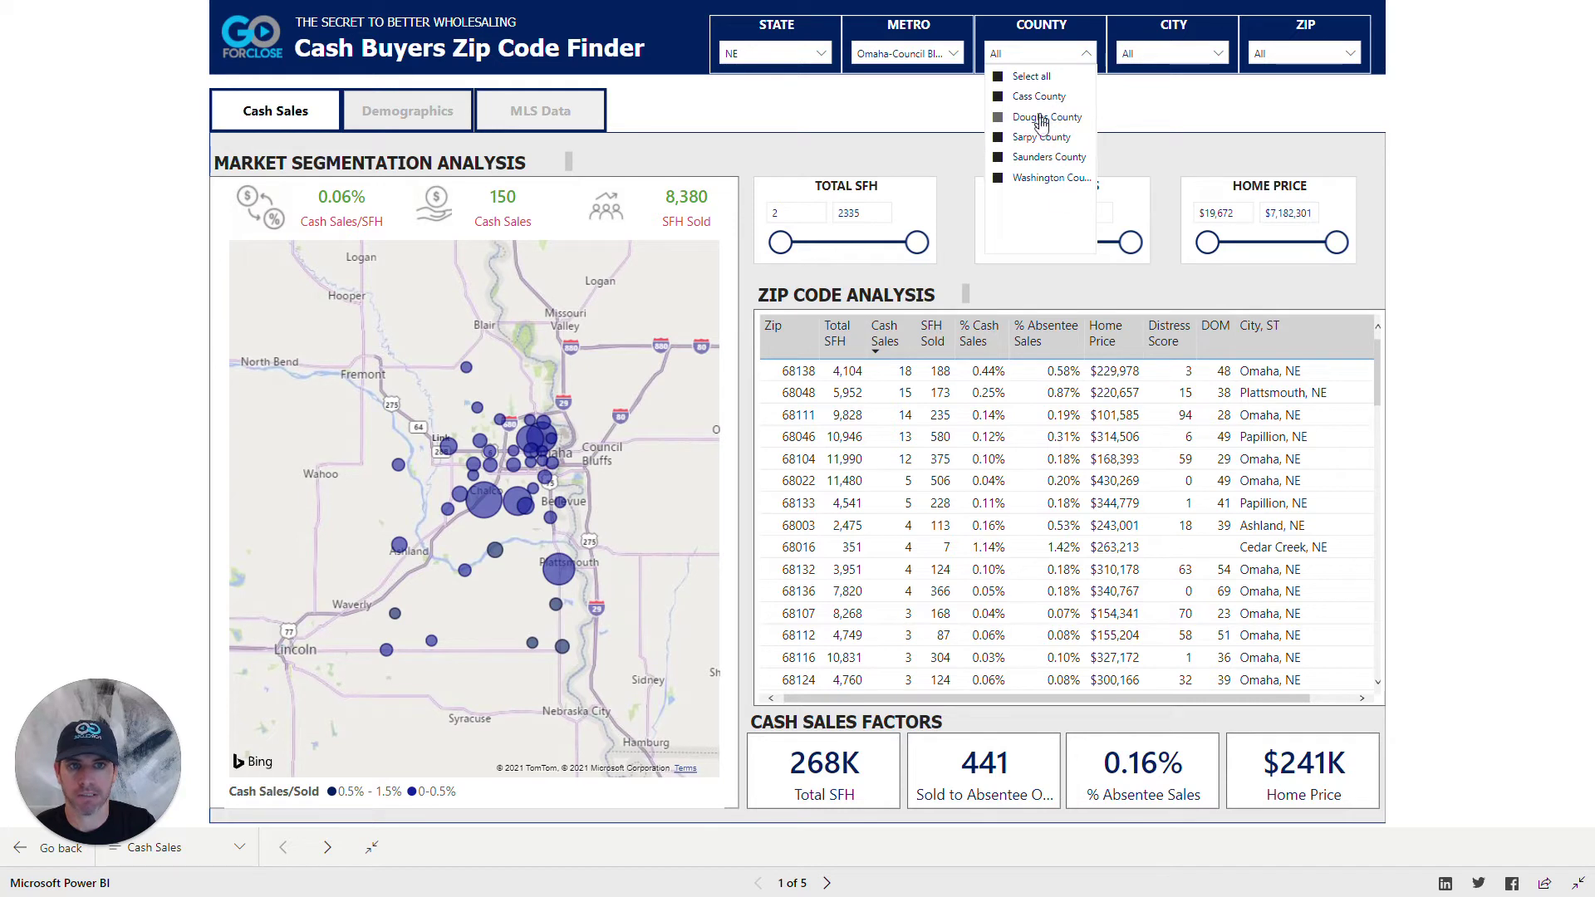
click(1172, 111)
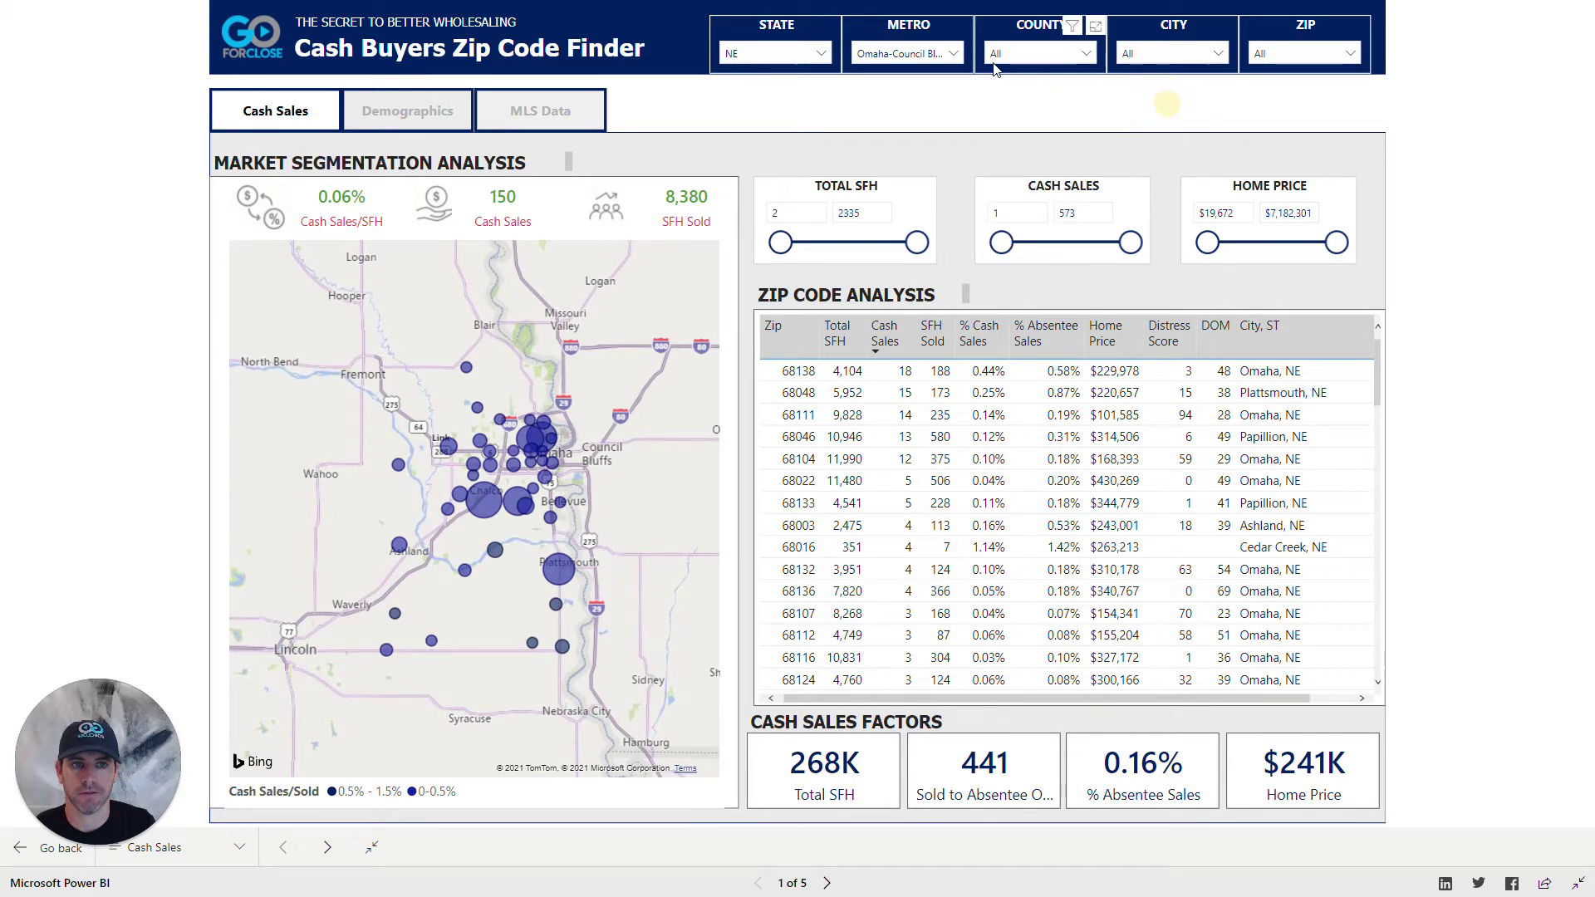
click(1178, 52)
click(1179, 52)
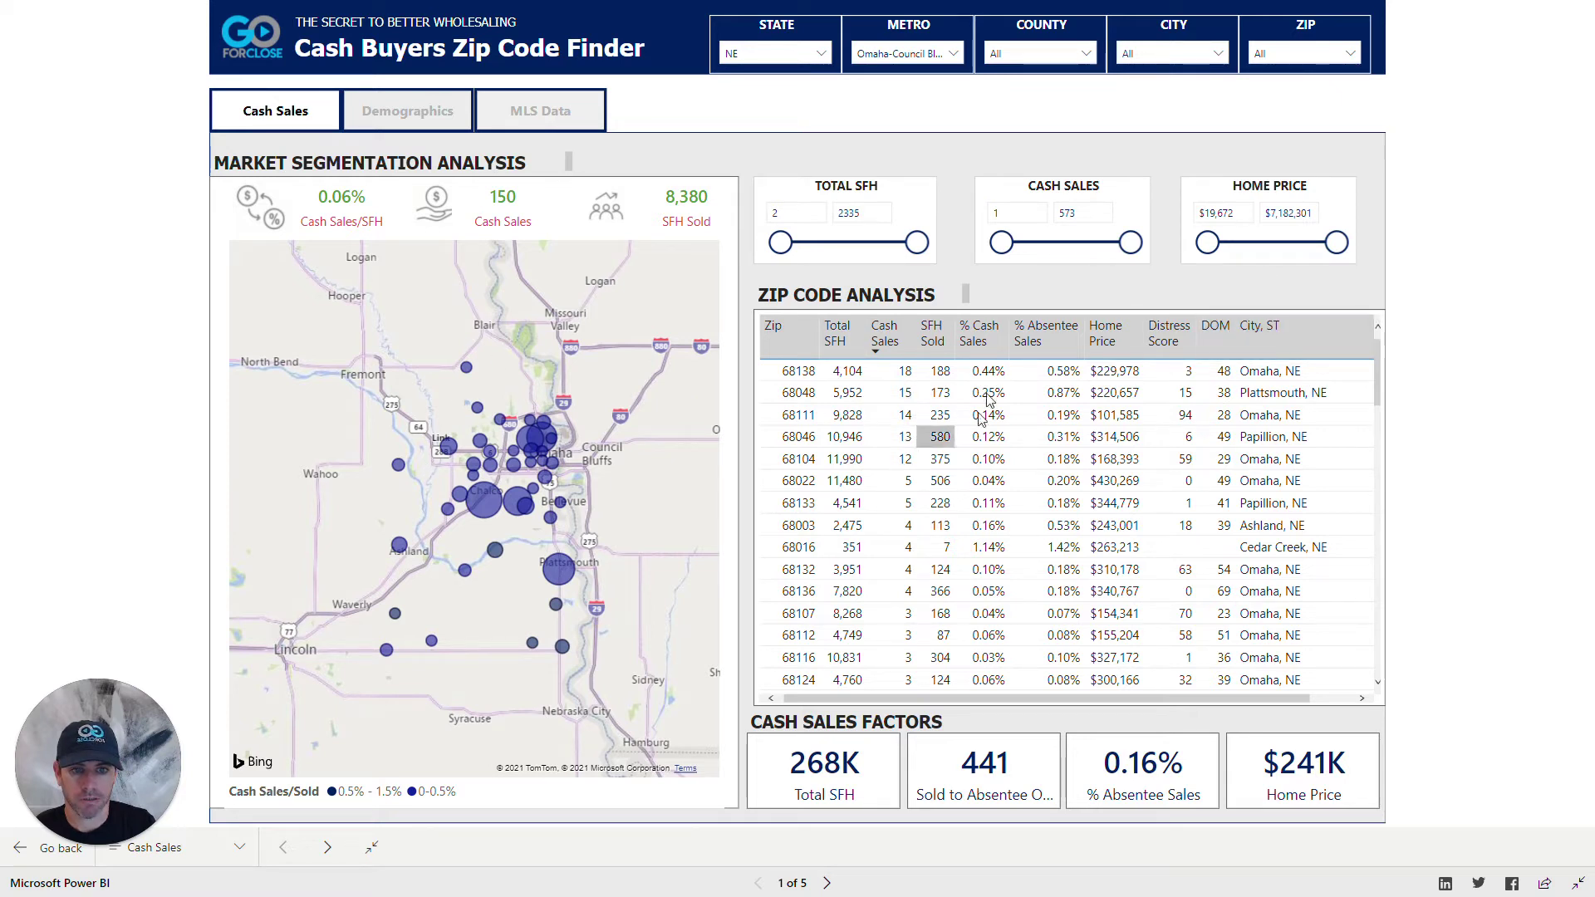
click(964, 352)
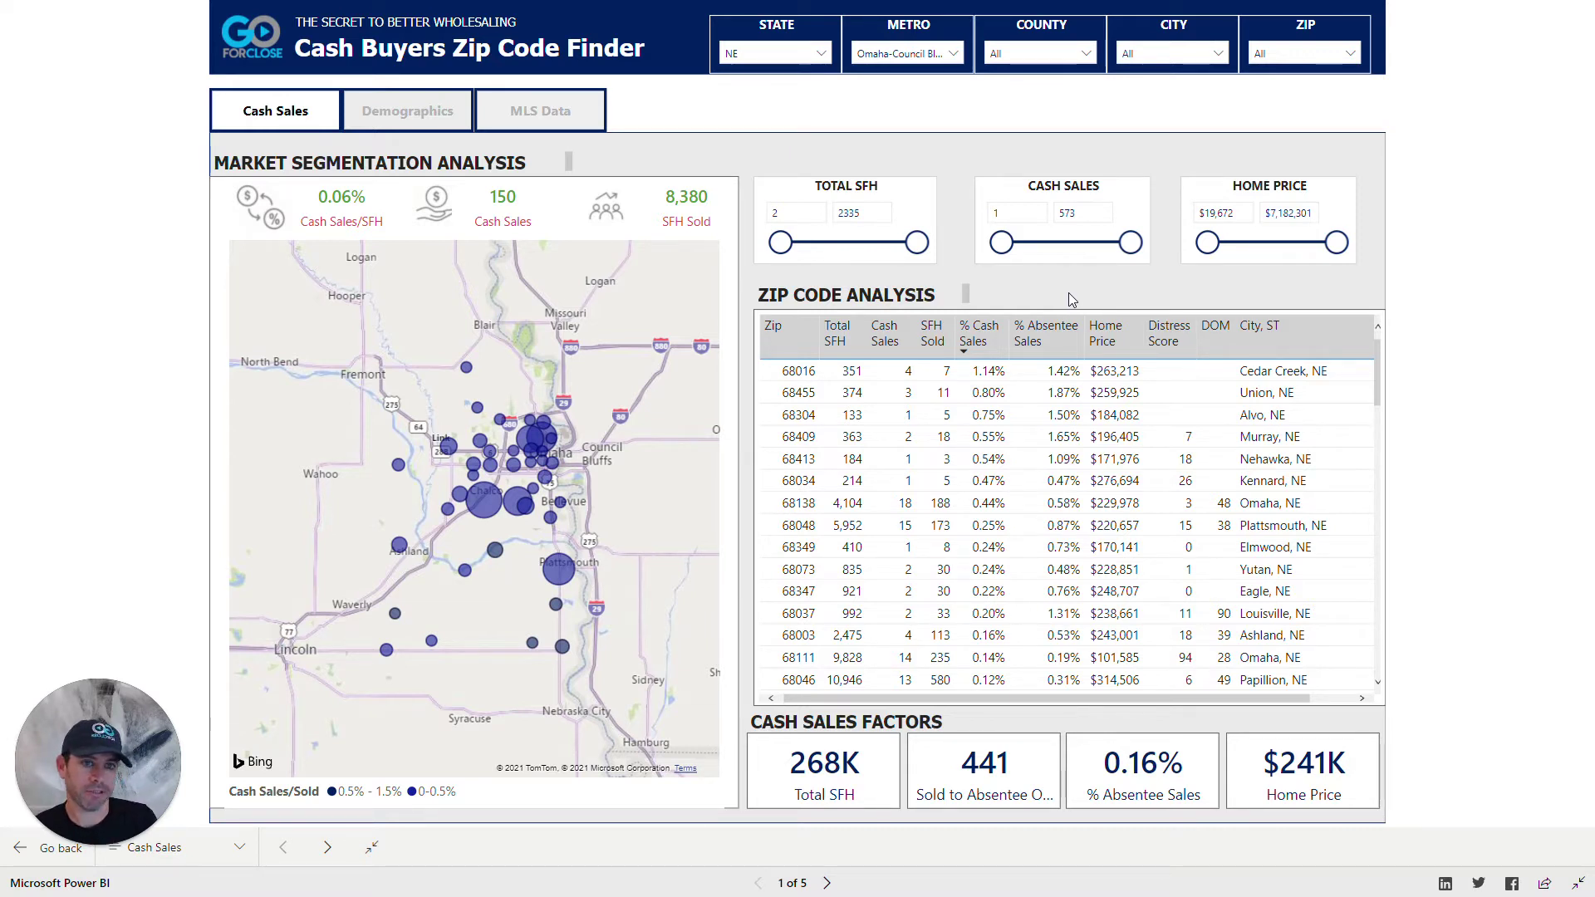
Limit the home price range to a minimum of $50,000 and a maximum of $200,000.
drag(1337, 242, 1388, 242)
click(1288, 213)
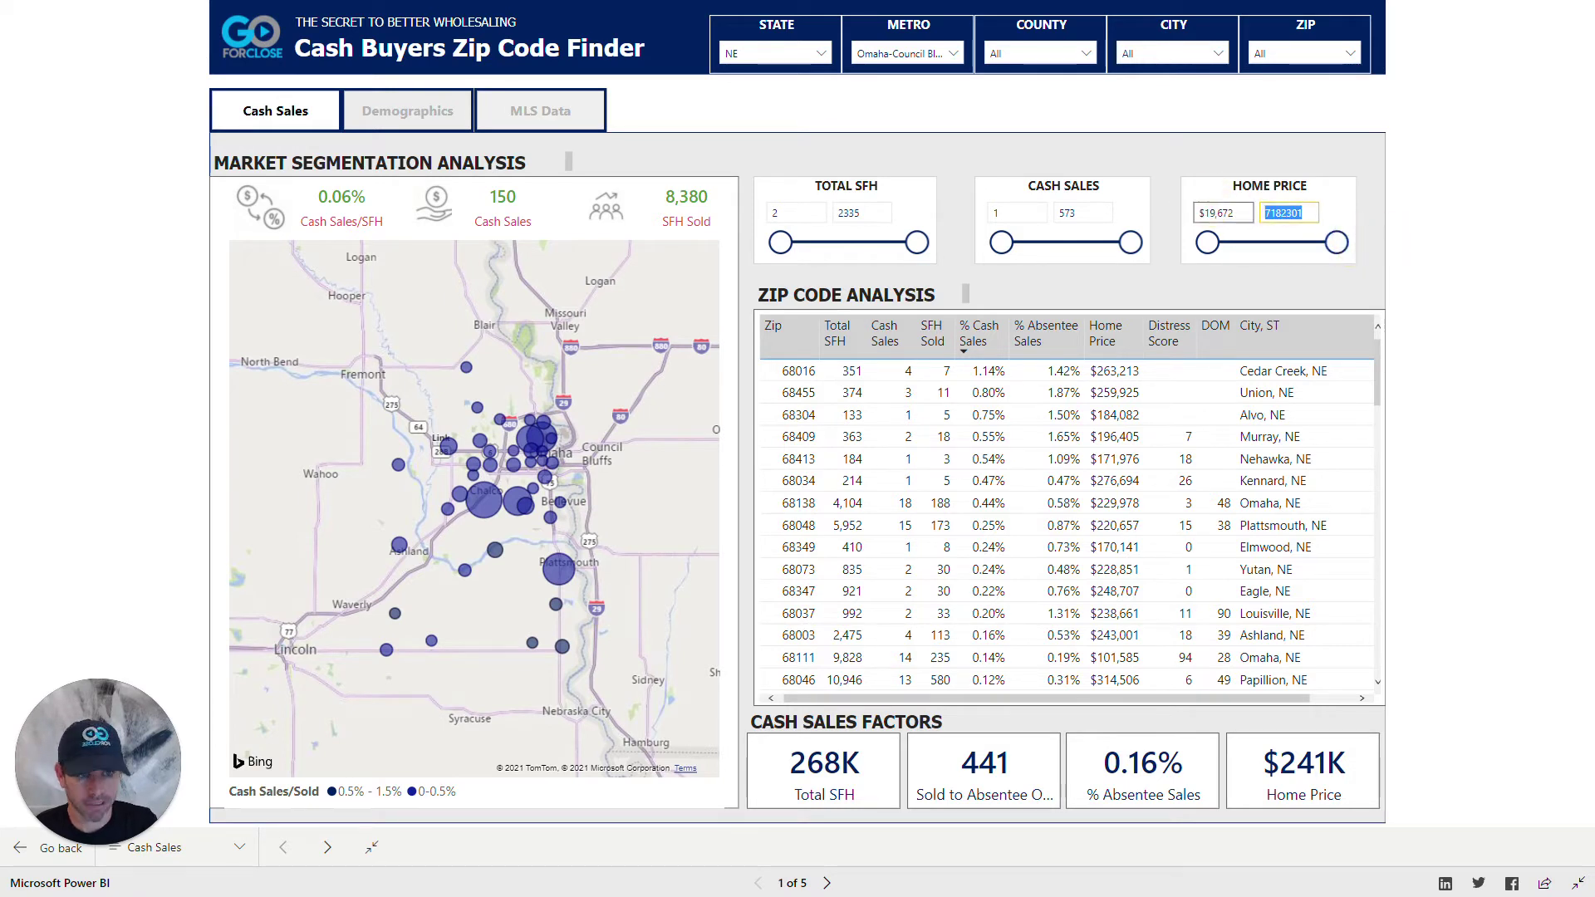
text(200000)
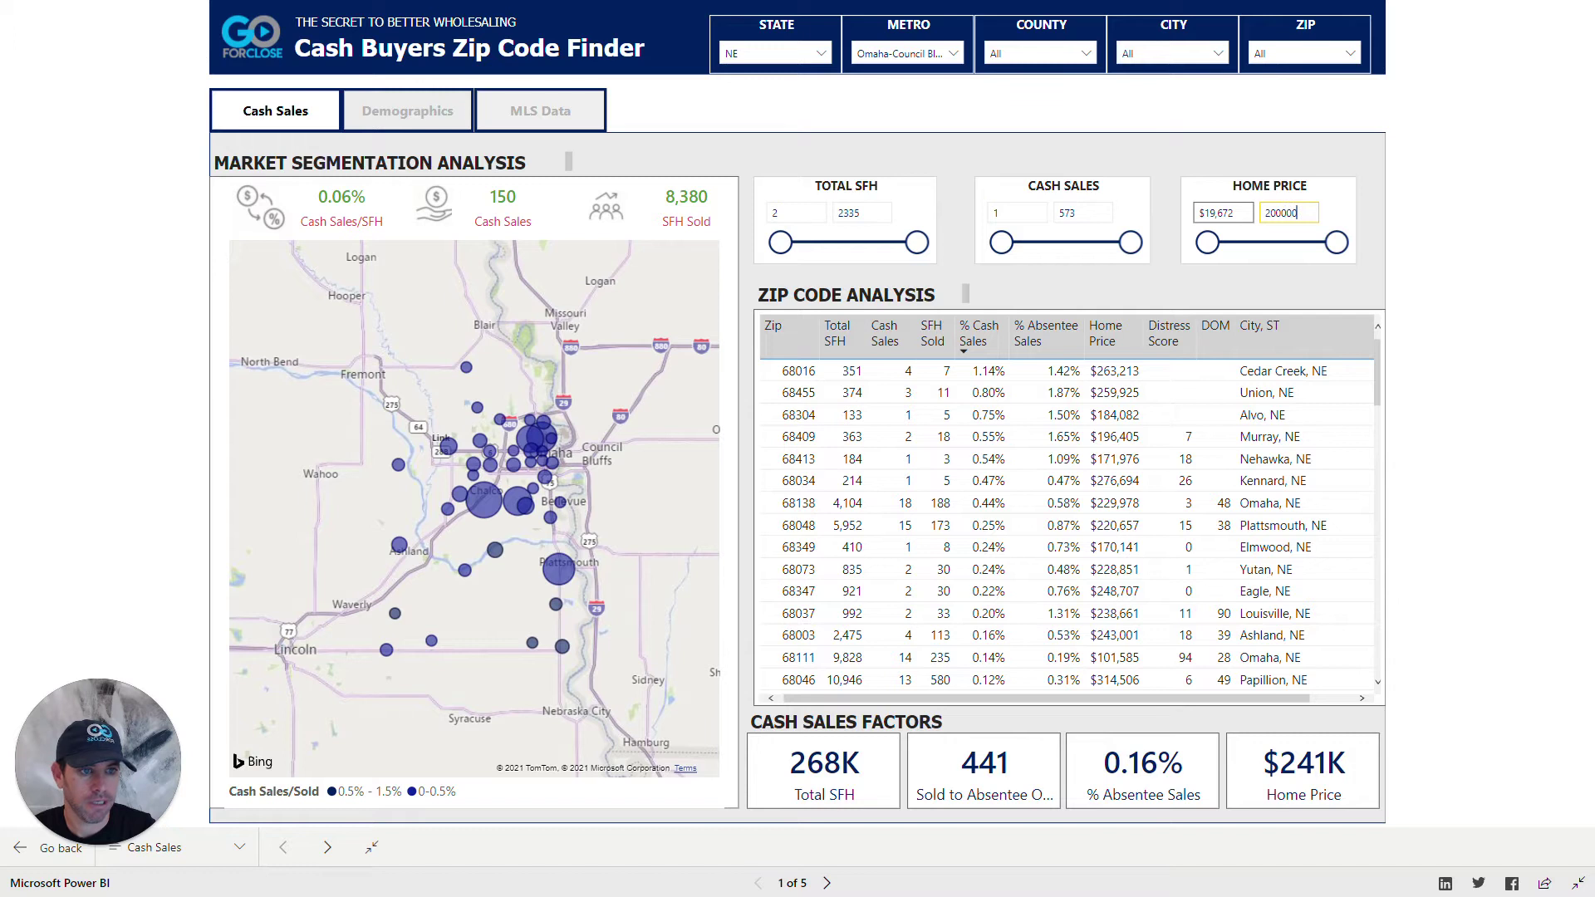
key(Return)
click(1223, 212)
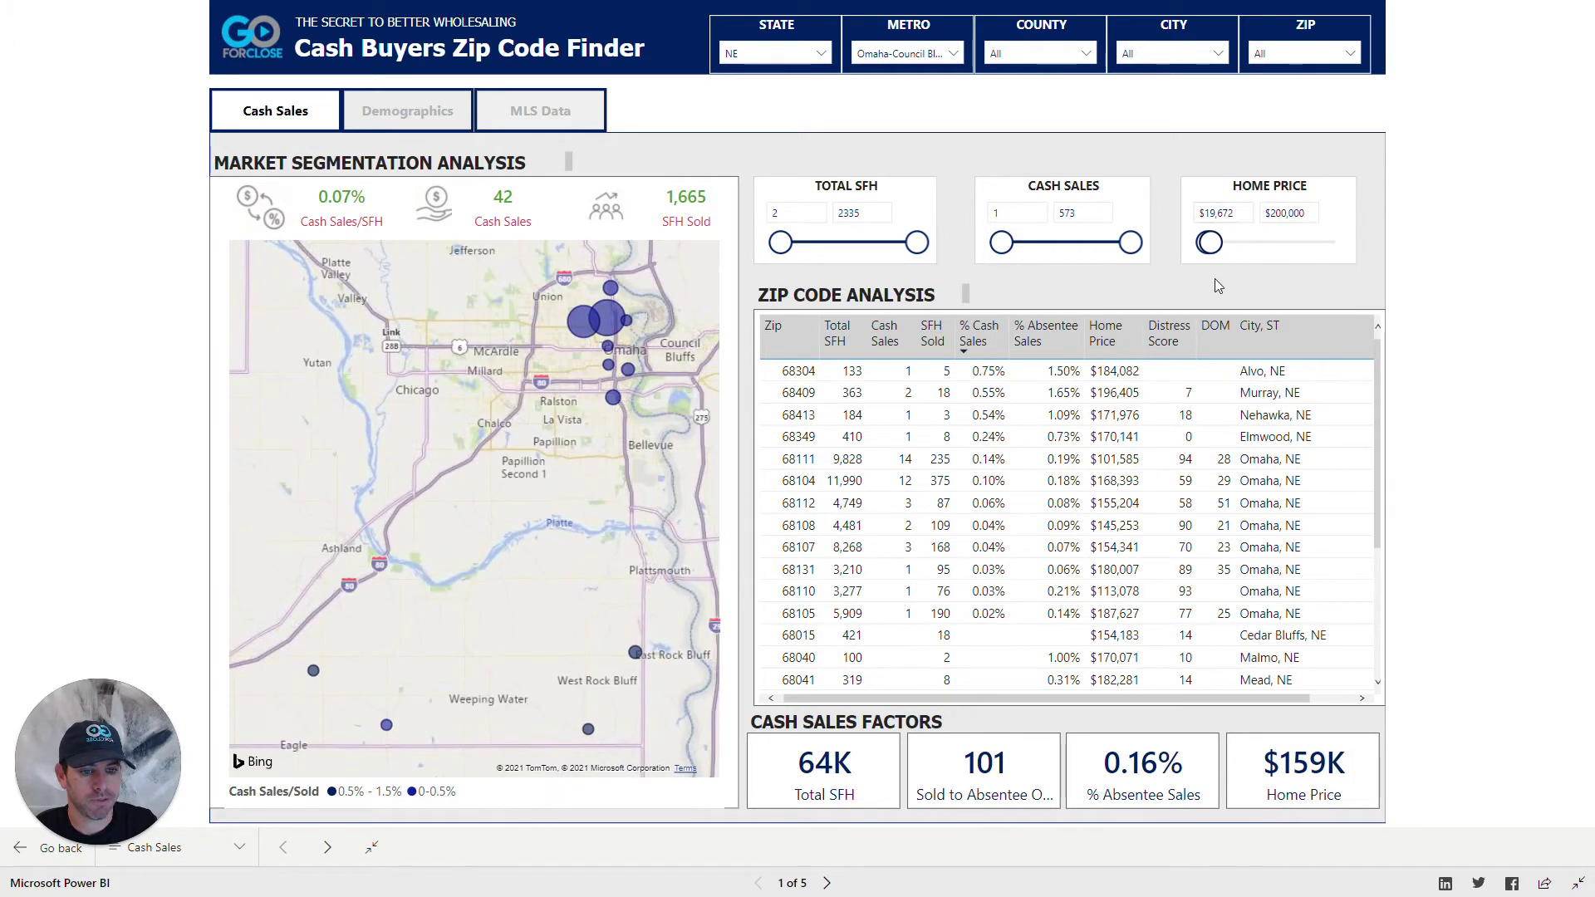
click(1223, 213)
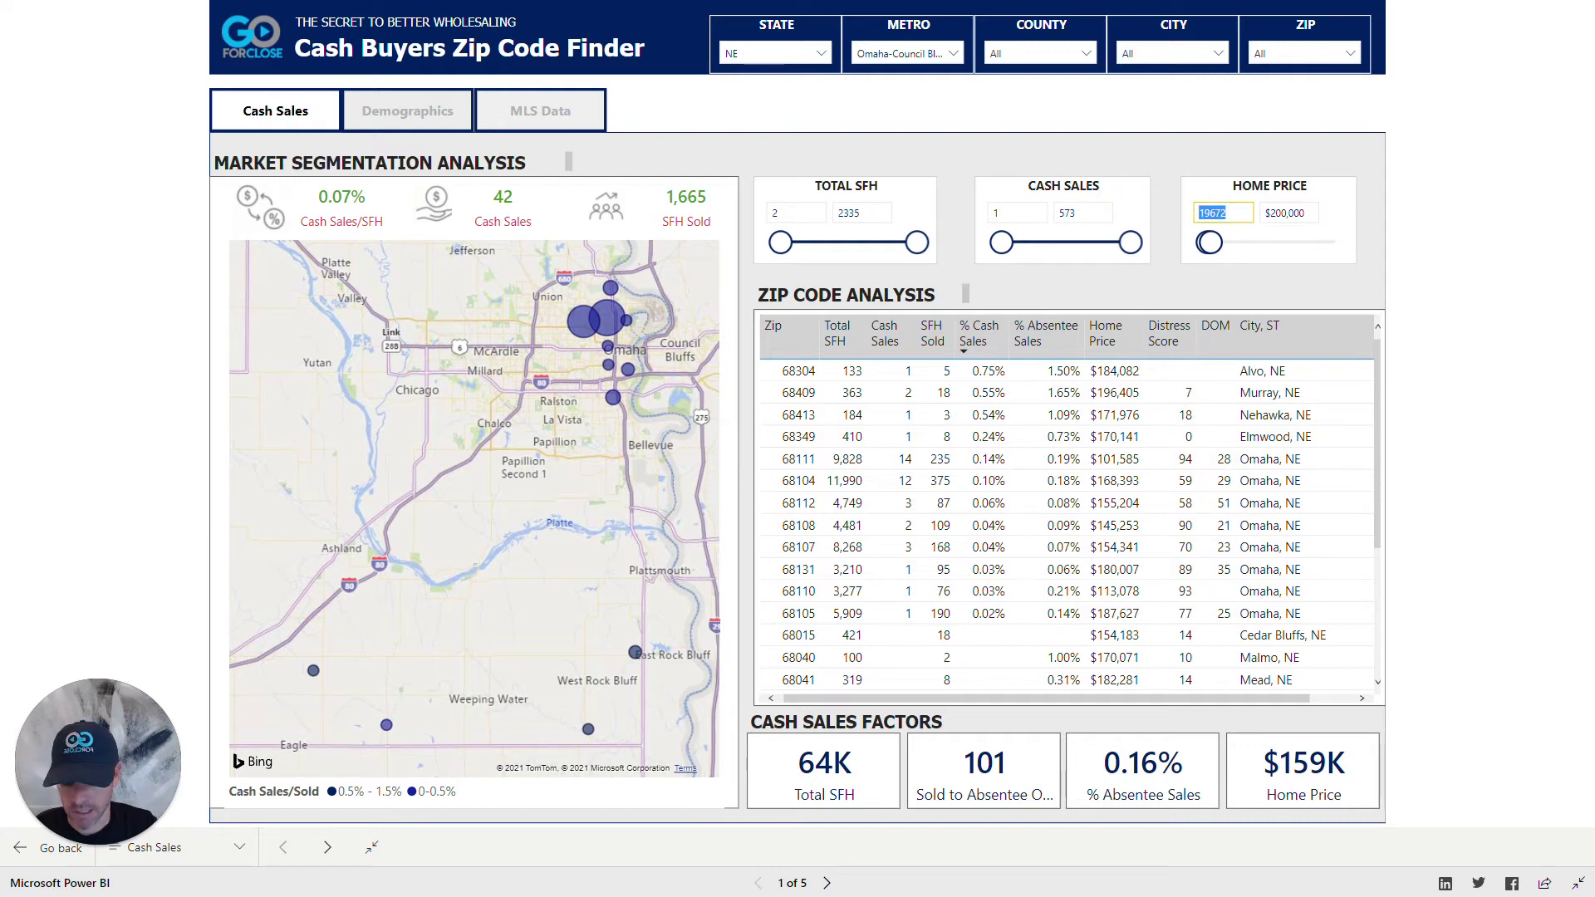
text(50000)
key(Return)
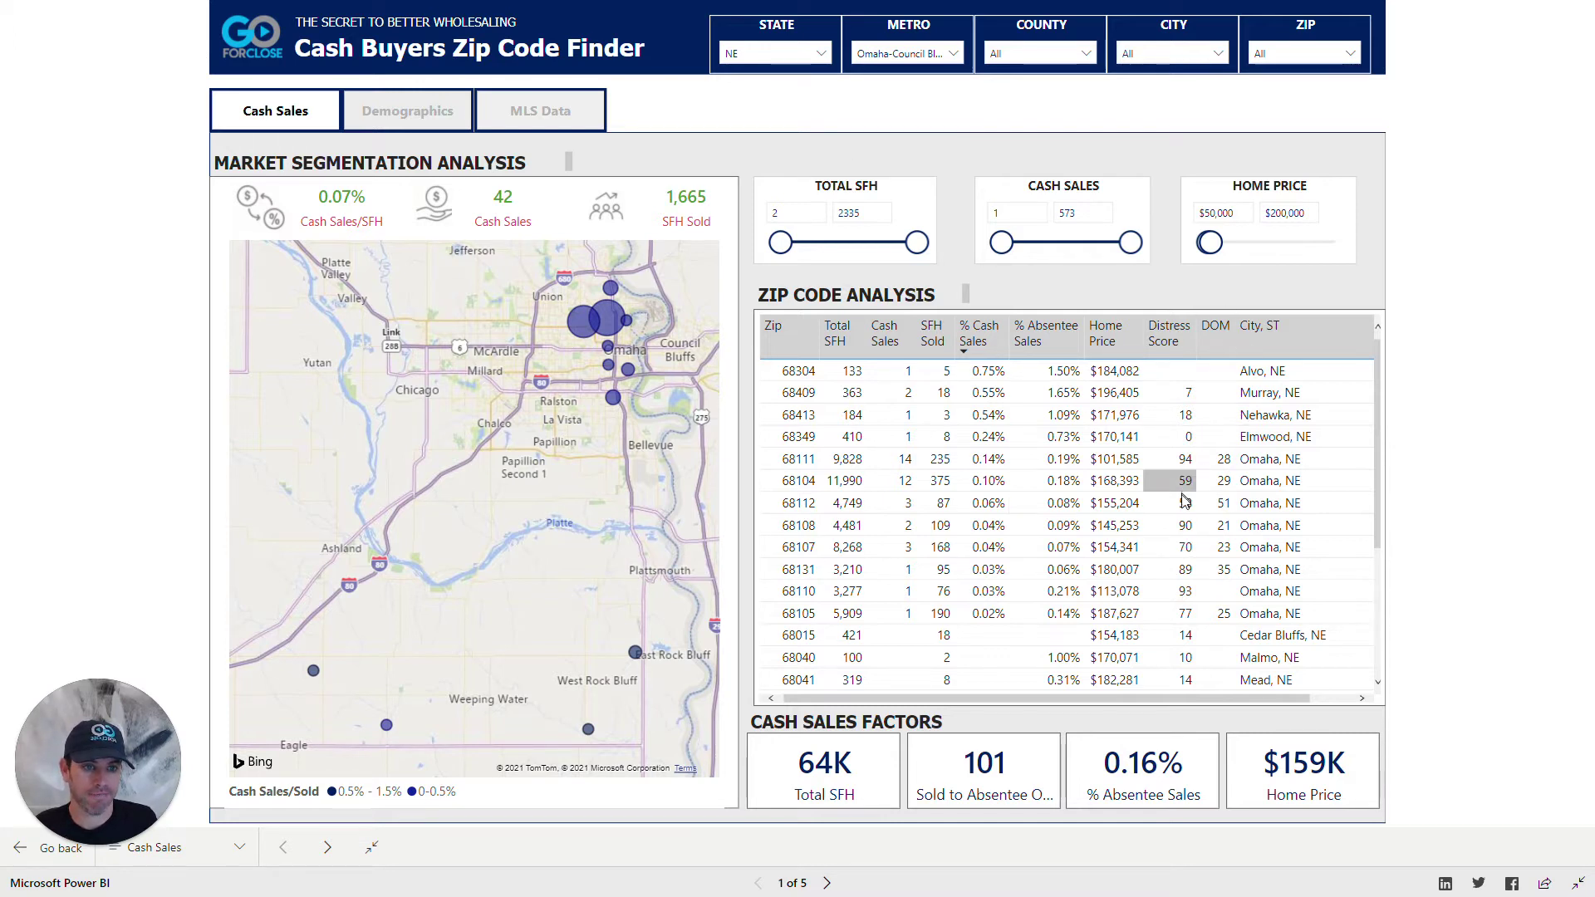
Sort the Zip Code Analysis table by Distress Score, highest first.
scroll(1184, 452, down, 3)
scroll(1180, 398, up, 3)
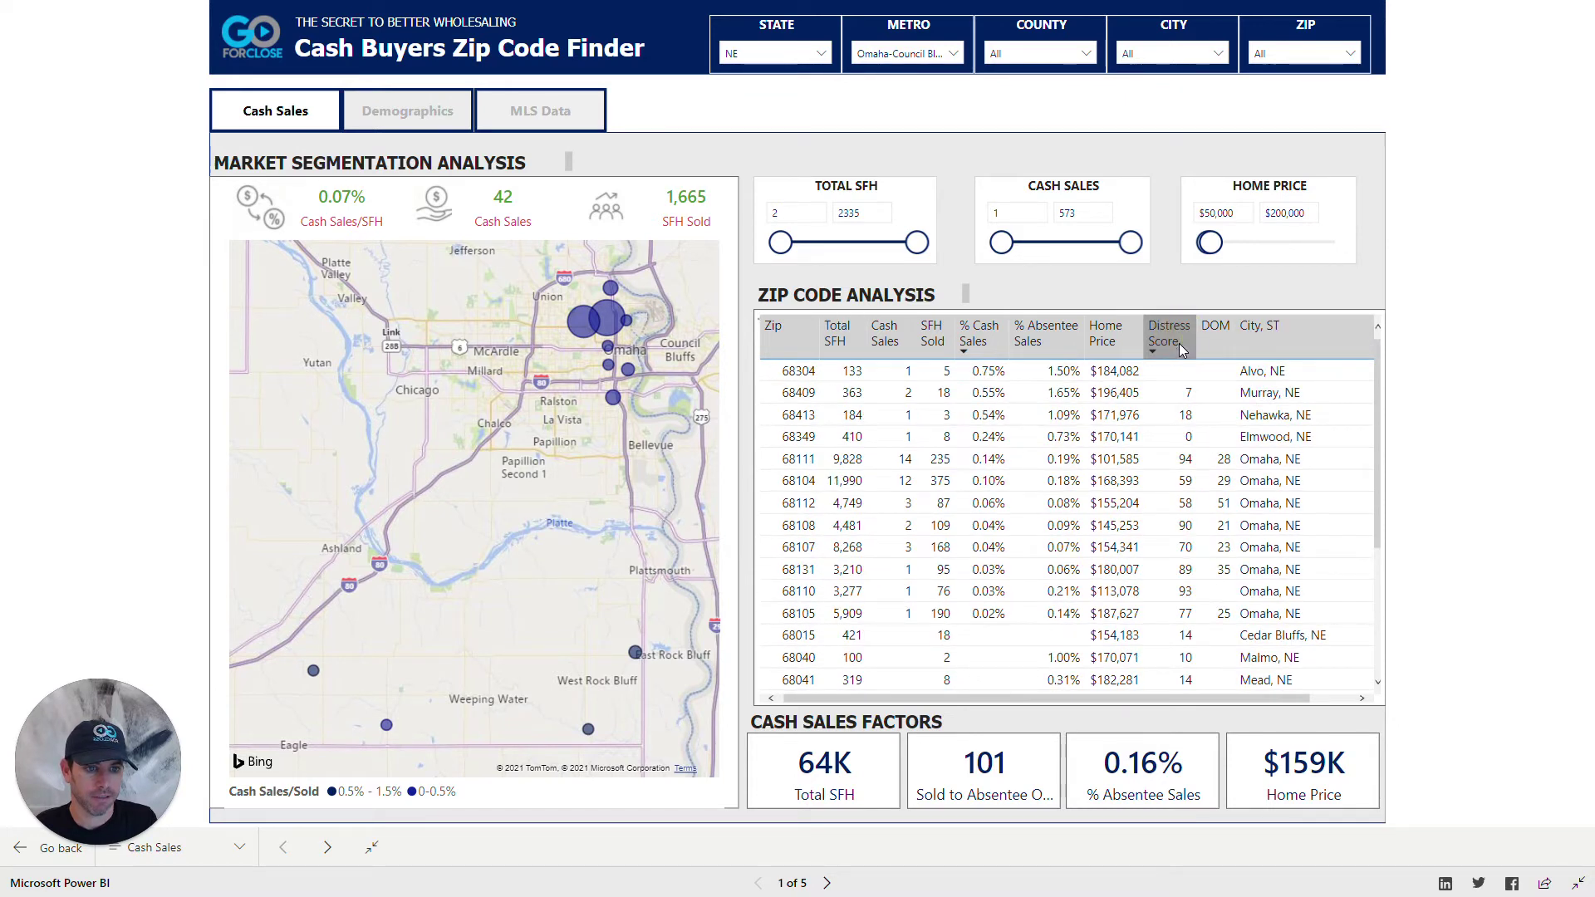
click(1179, 342)
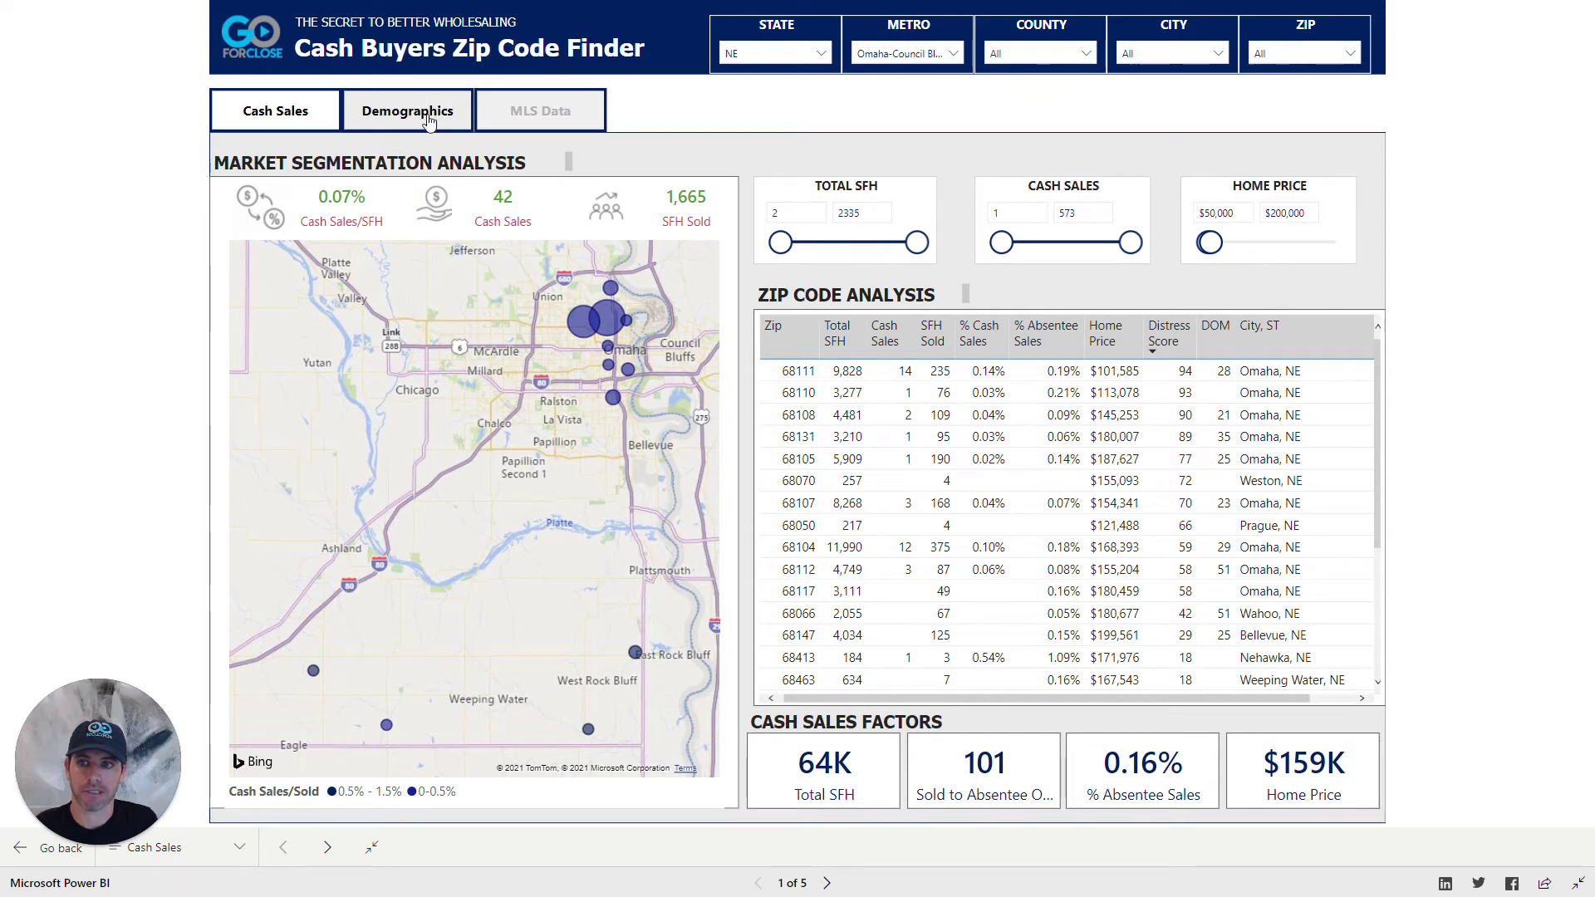
Switch to the Demographics page and set the maximum Distress Score to 95.
click(429, 122)
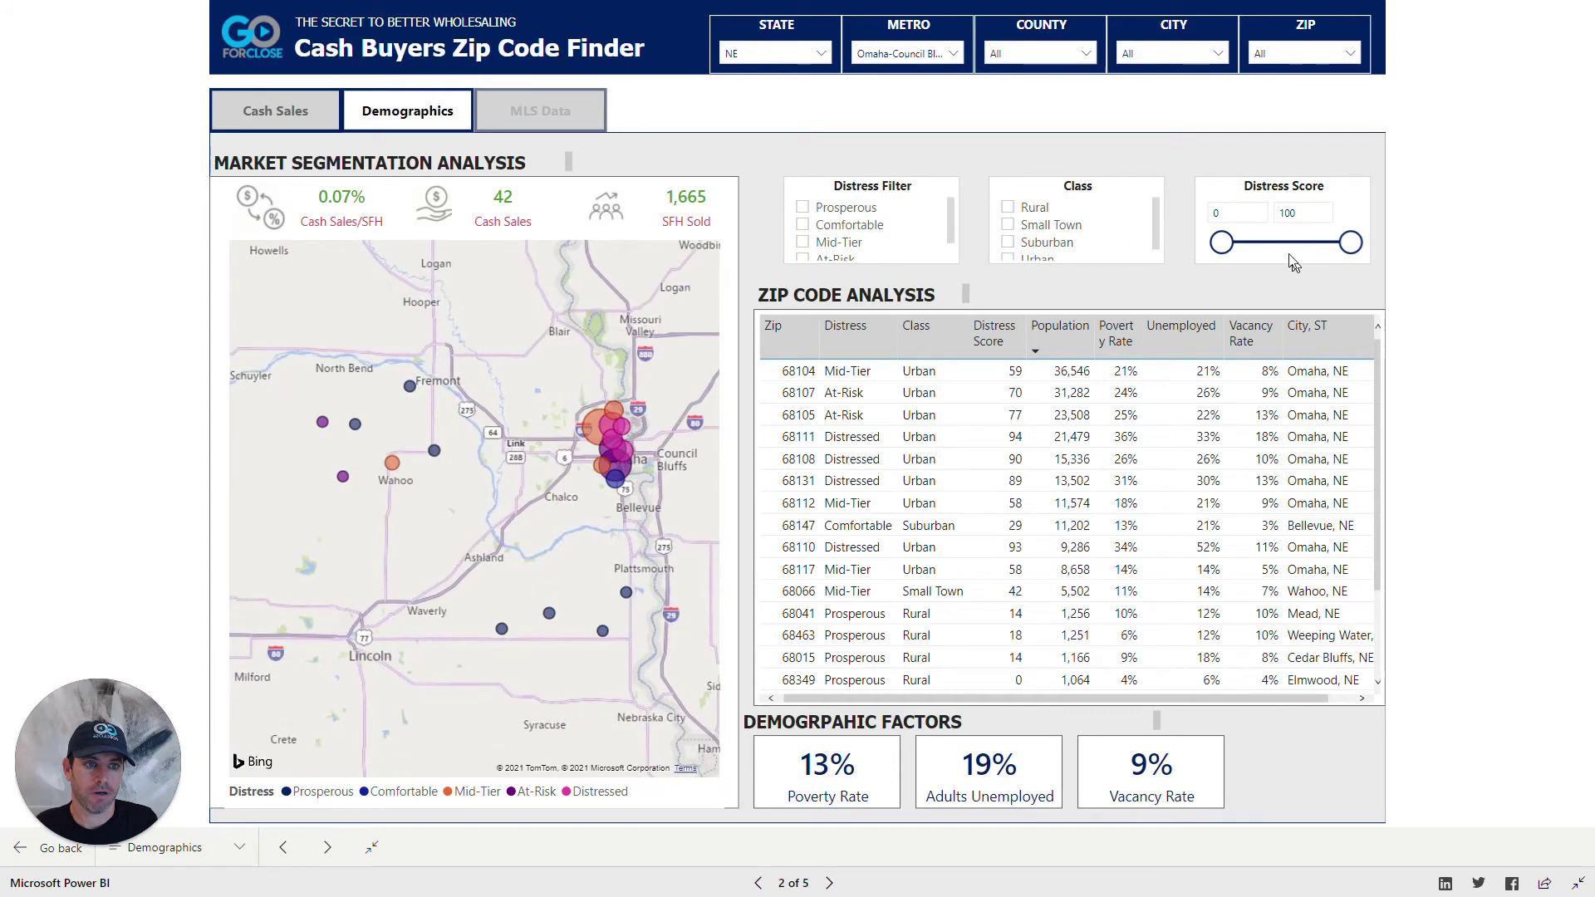
click(1303, 213)
text(95)
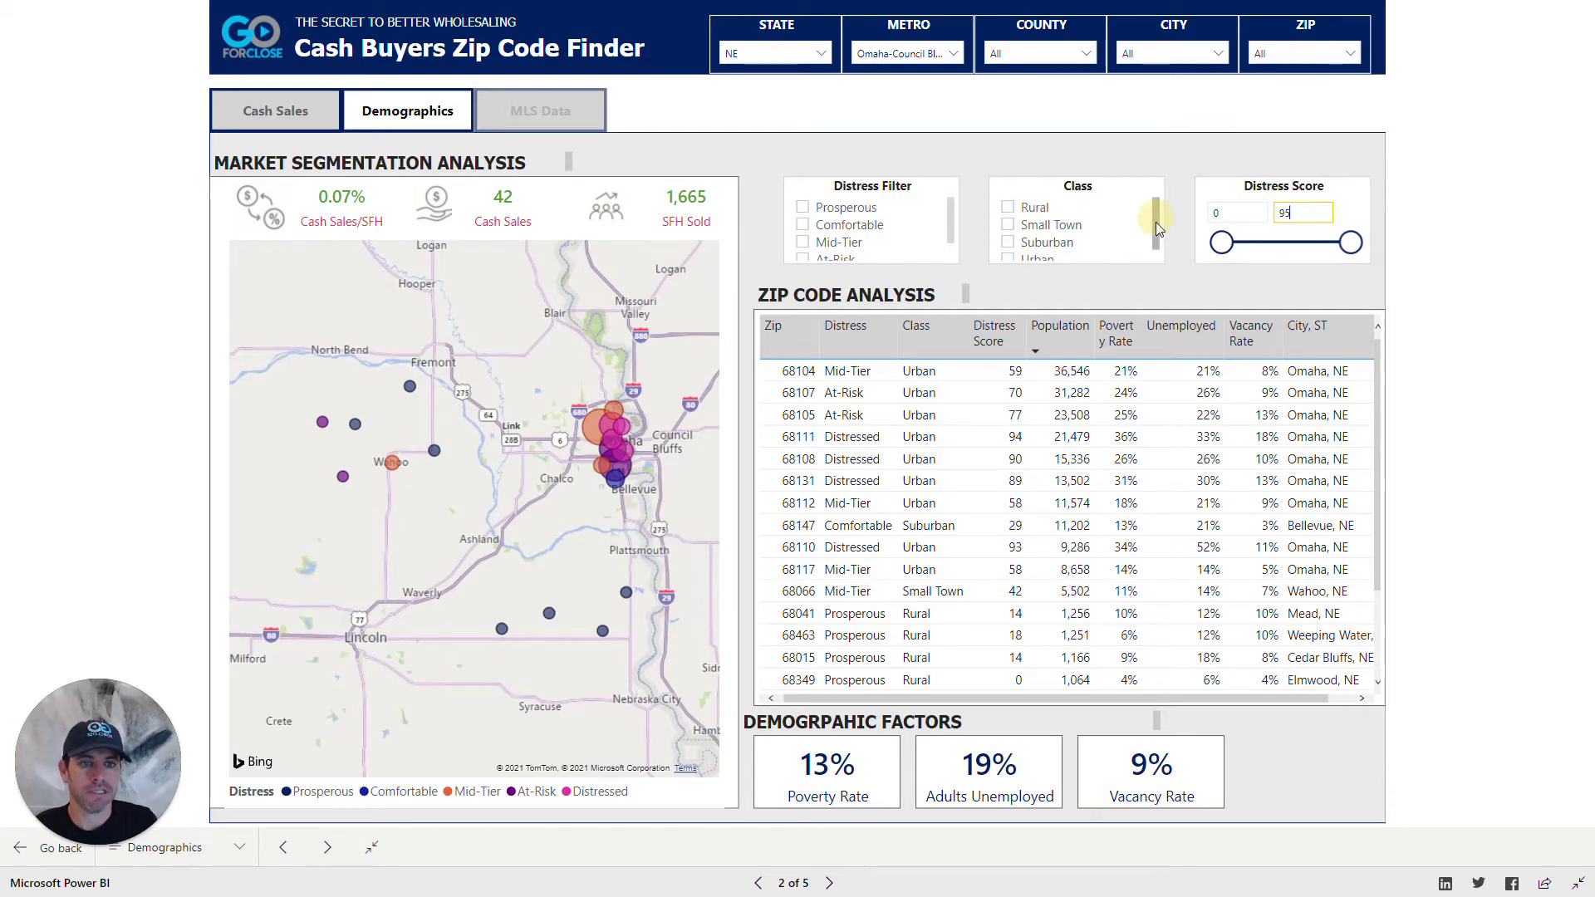
Filter the zip codes by class to Small Town, Suburban and Urban, leaving out Rural.
scroll(1060, 231, down, 1)
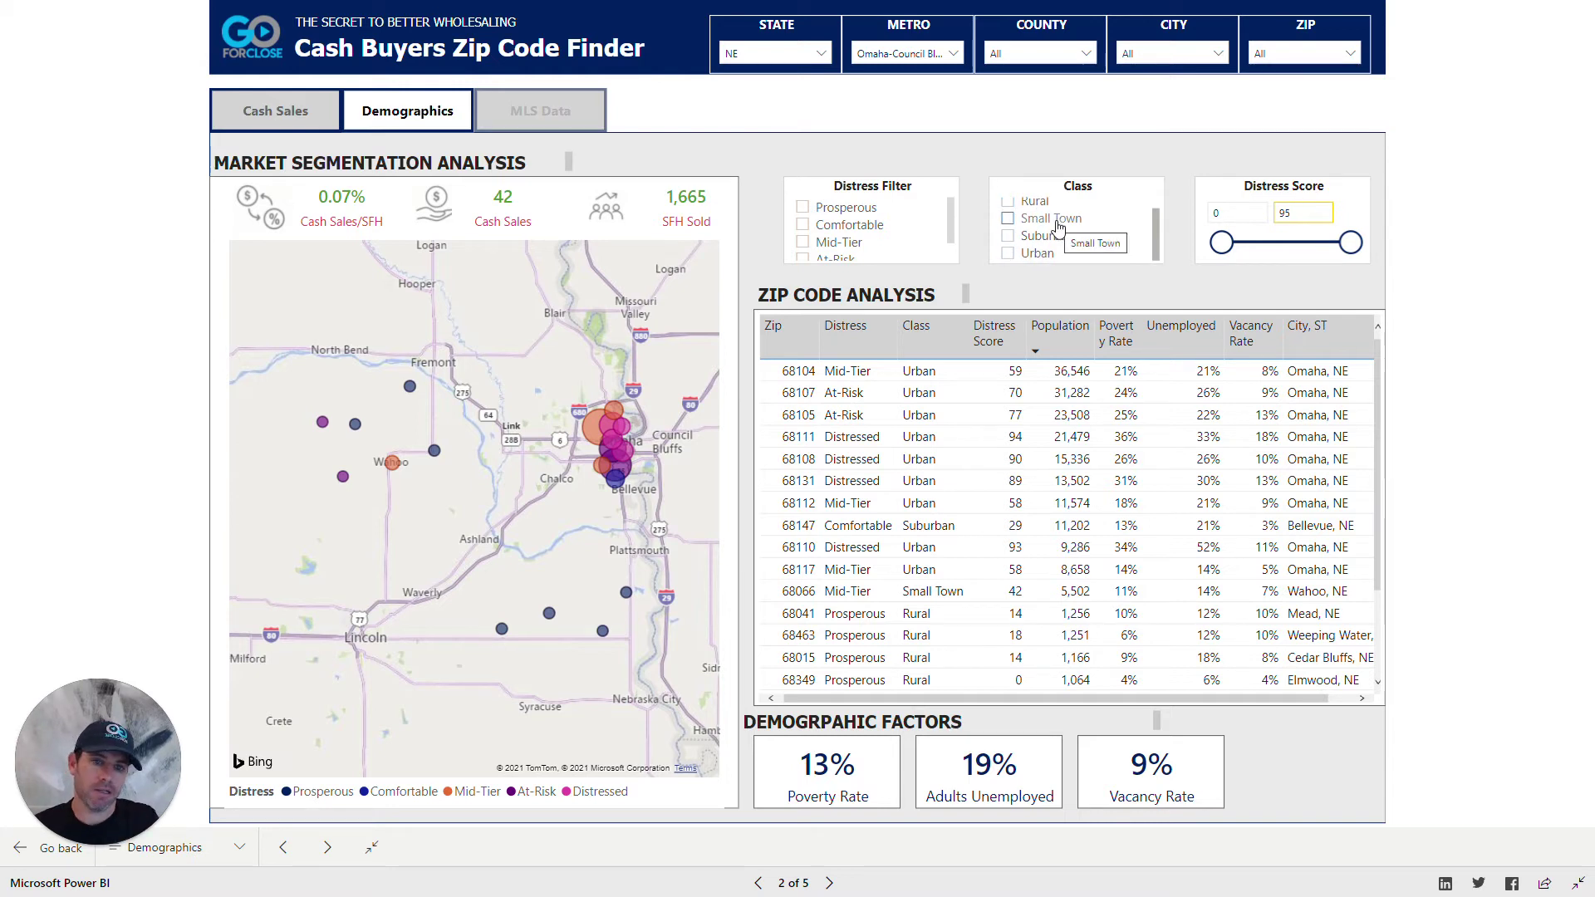
scroll(1037, 232, up, 1)
scroll(1035, 232, up, 1)
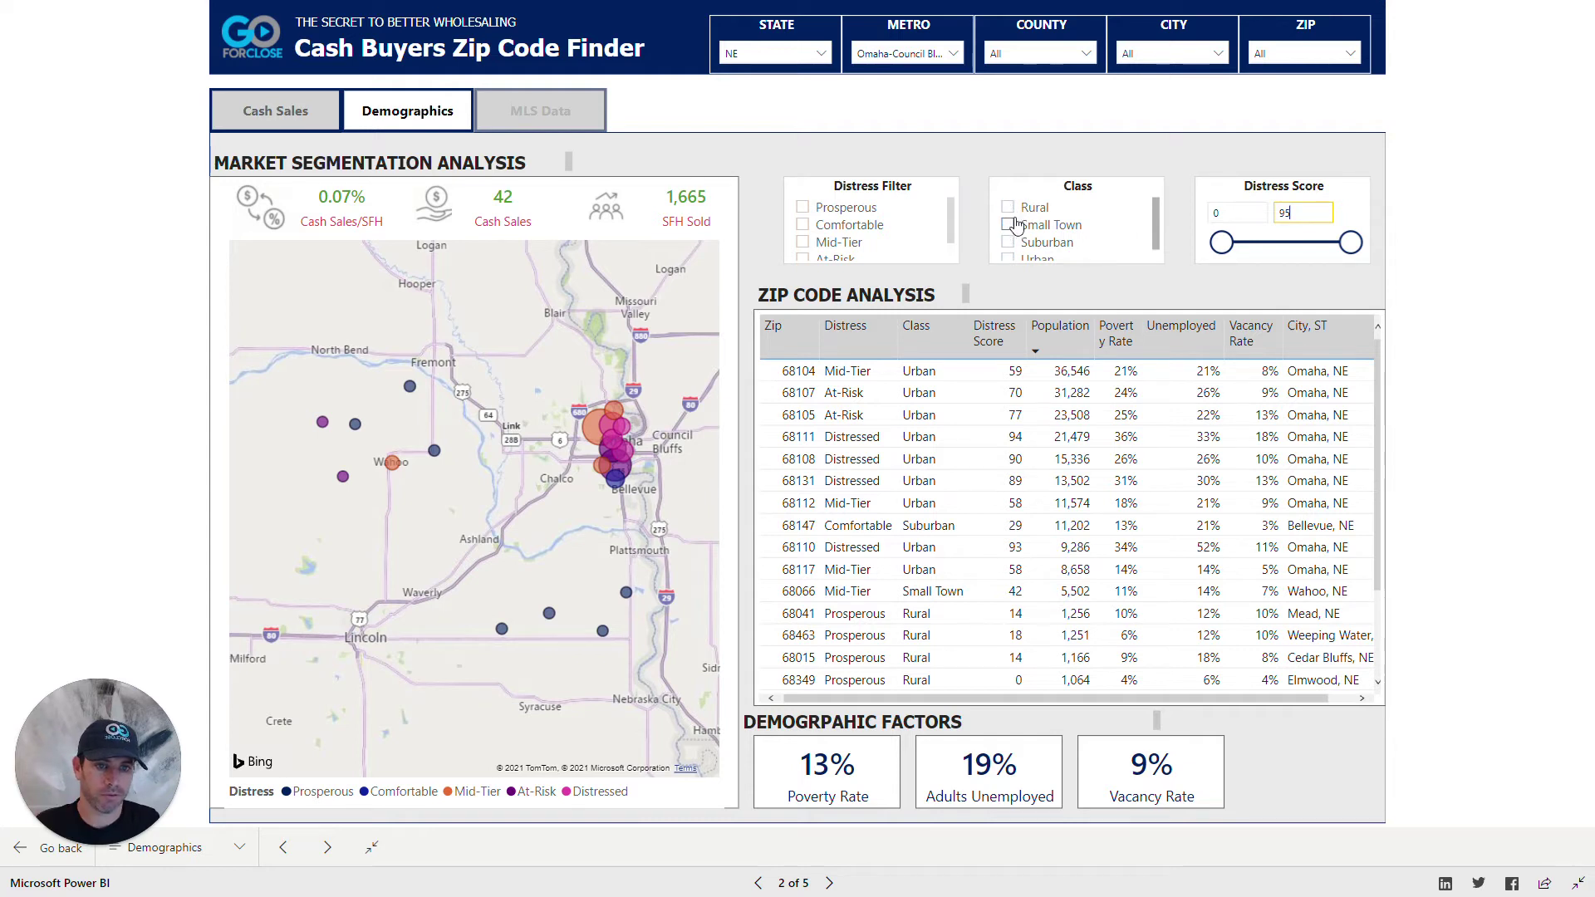
click(1008, 226)
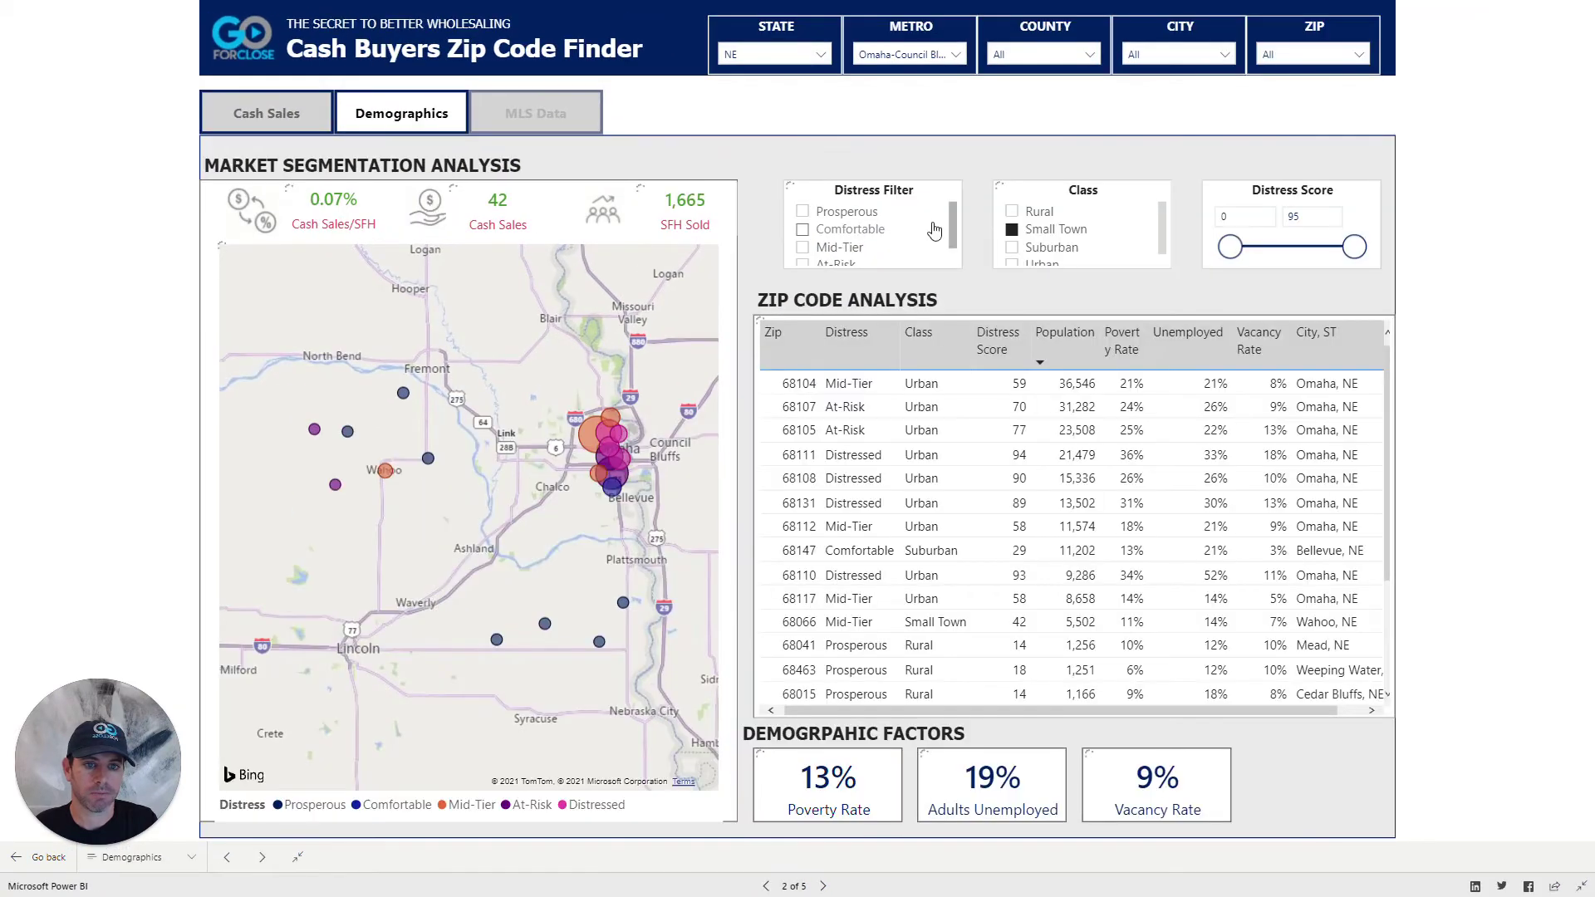
click(909, 220)
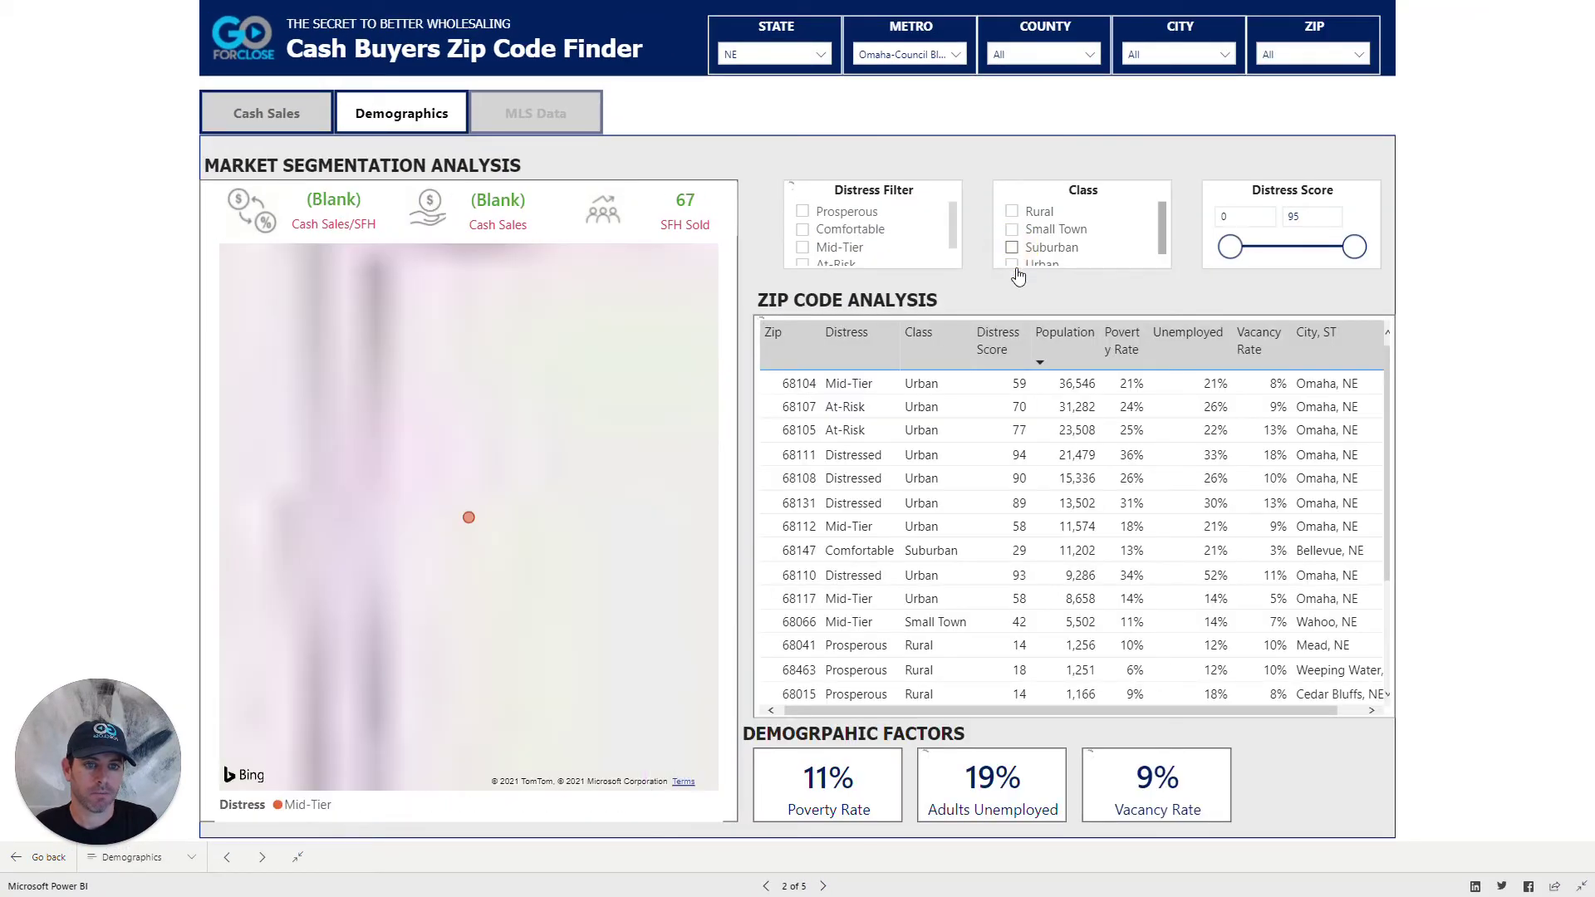
click(1013, 250)
ctrl+click(1012, 262)
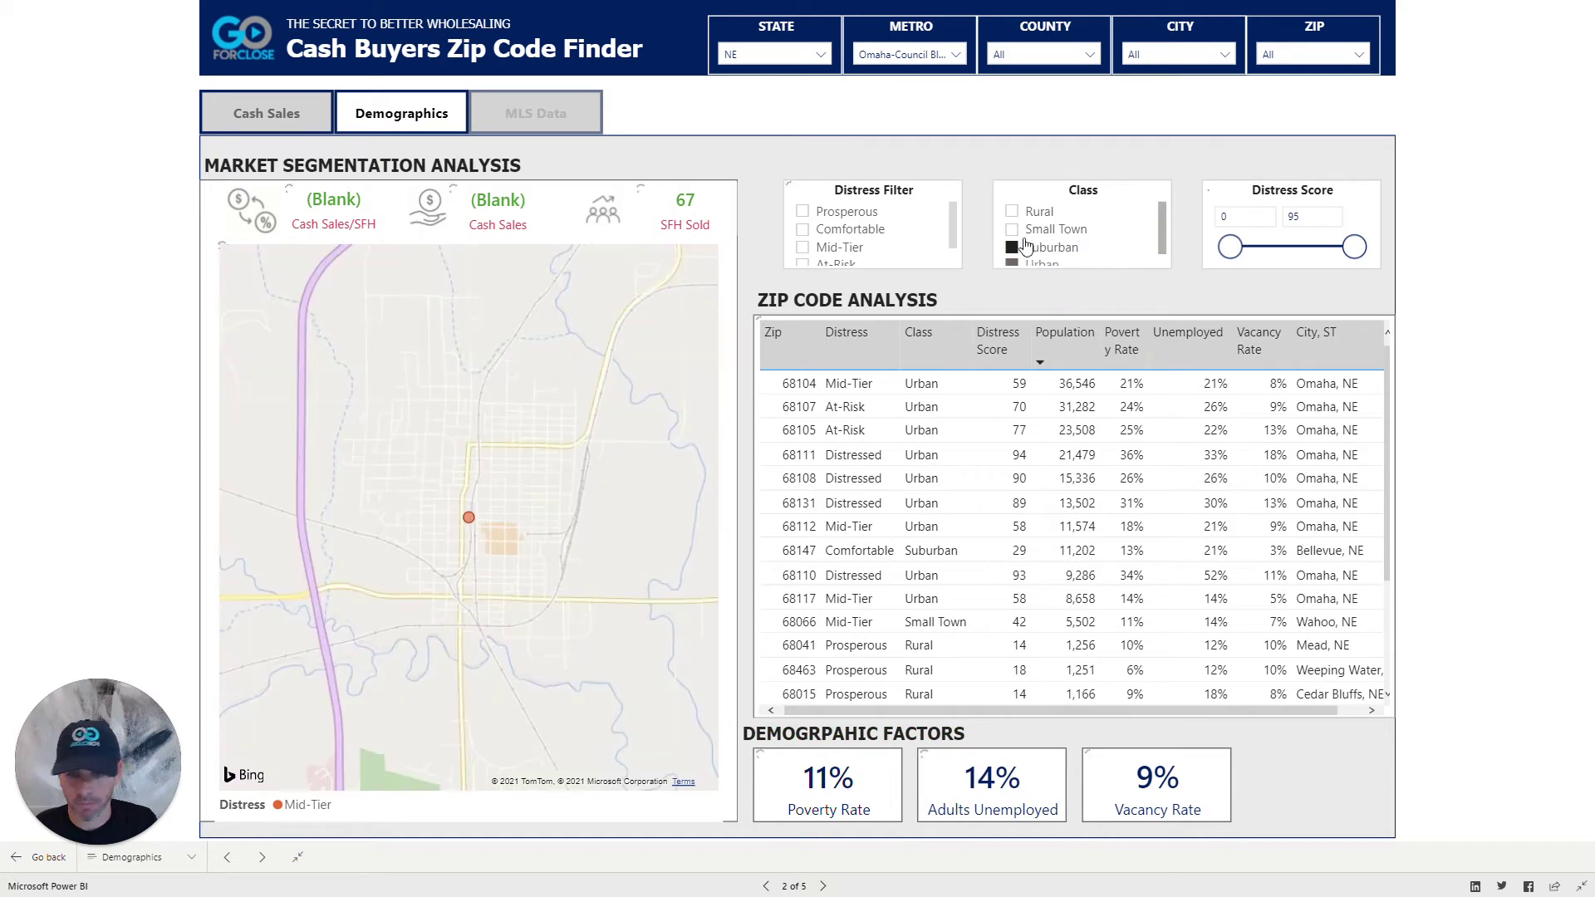
ctrl+click(1013, 231)
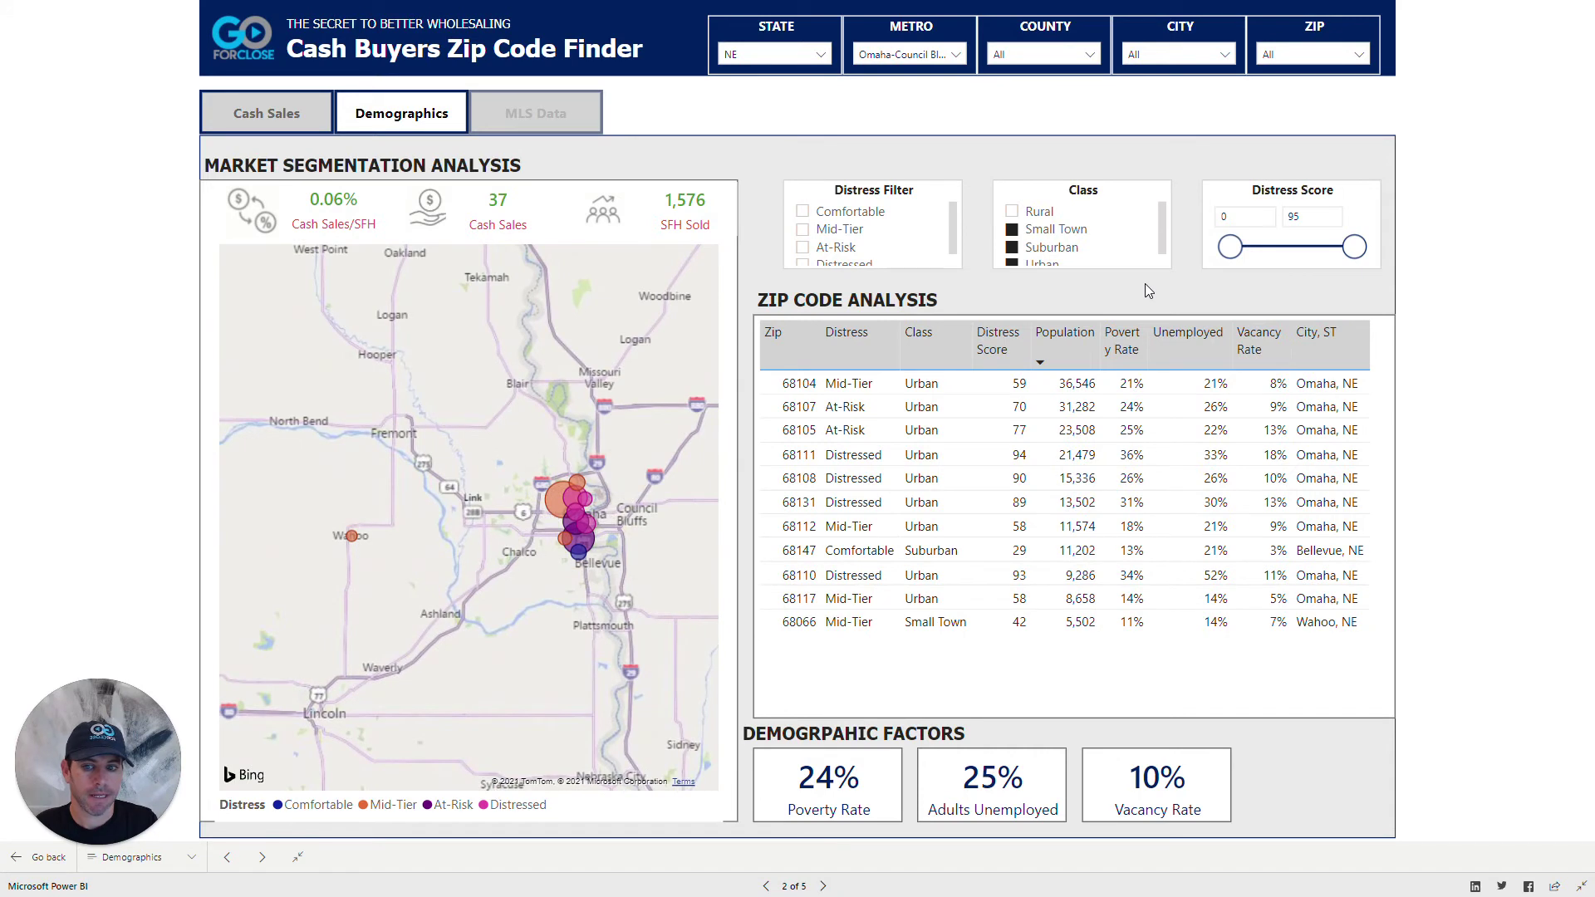
Widen the Poverty Rate column in the Zip Code Analysis table so its heading fits.
scroll(882, 229, down, 1)
scroll(882, 229, up, 1)
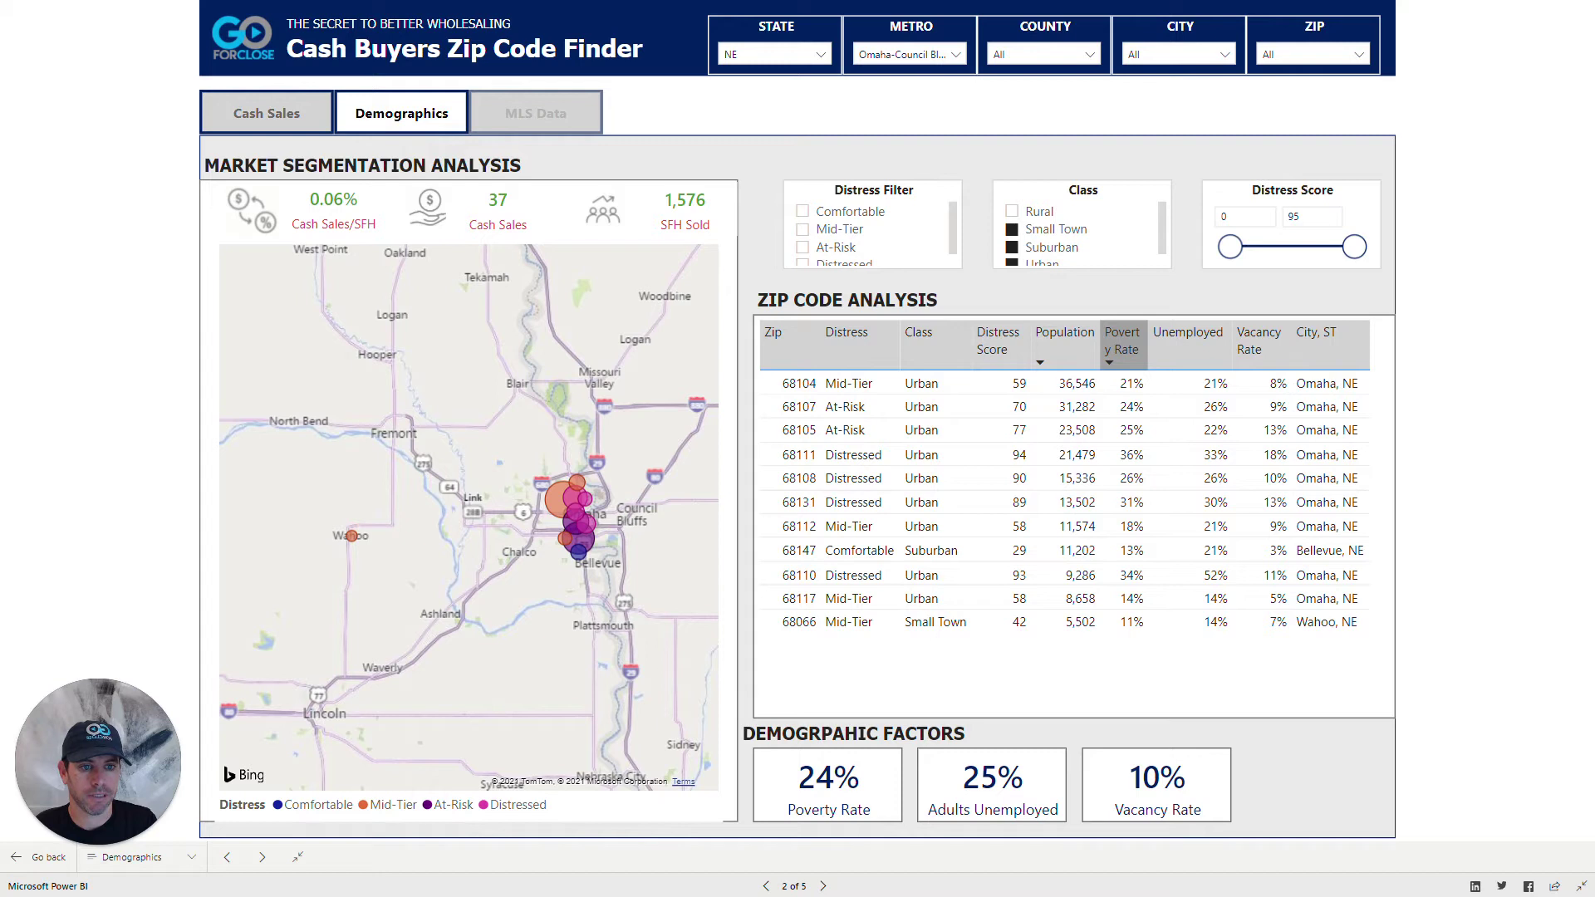
drag(1149, 349, 1157, 359)
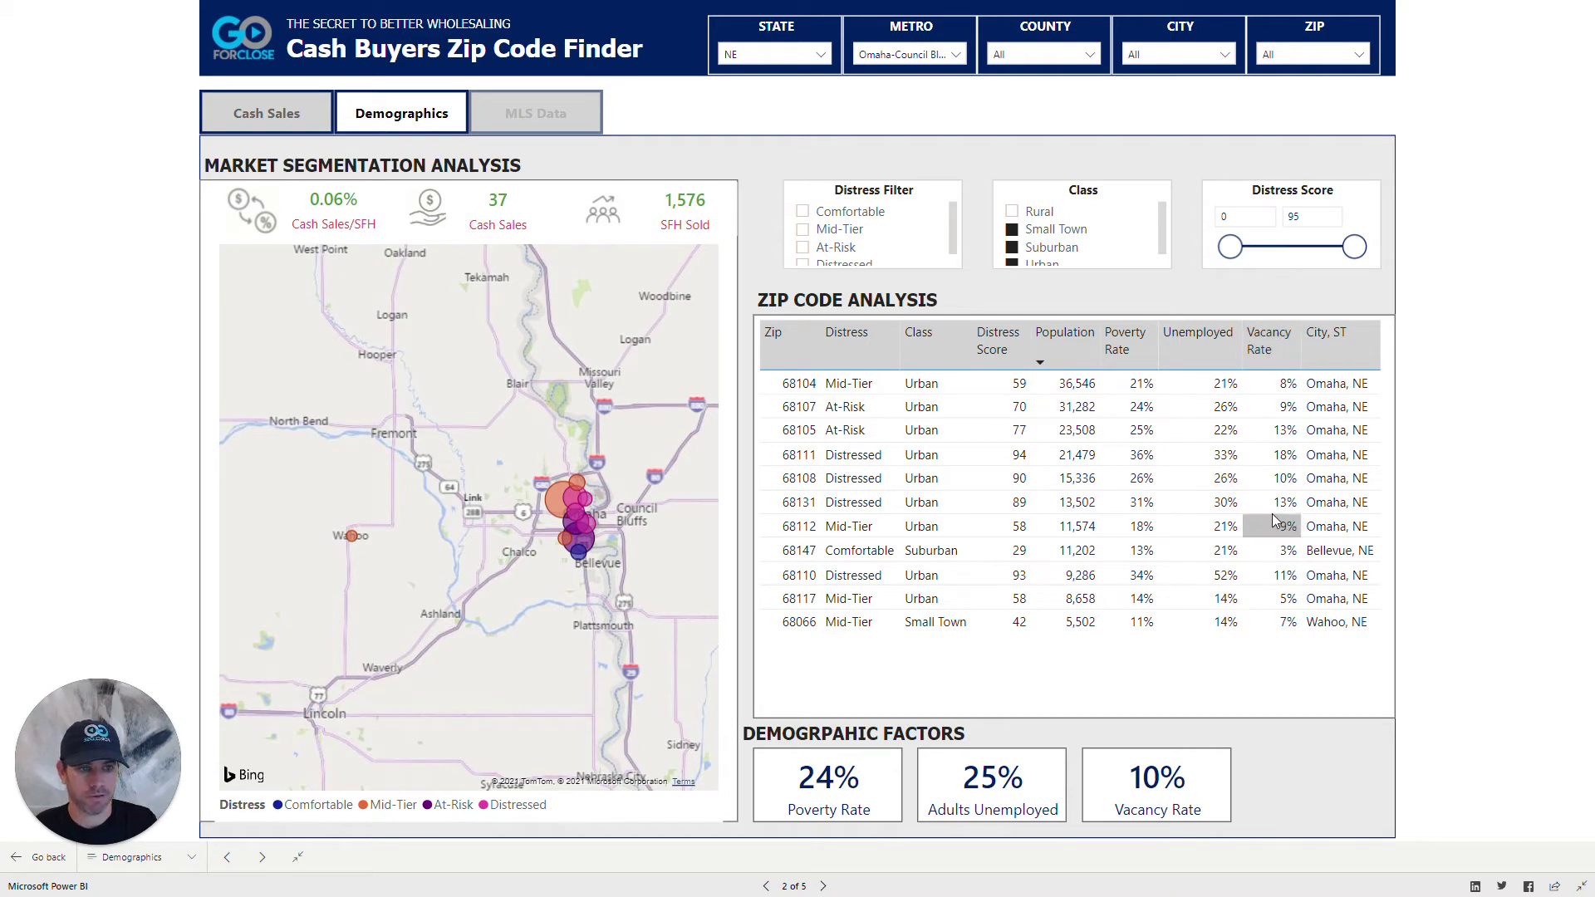
Review the zip code listing data on the MLS Data page and return to the Cash Sales page.
click(542, 117)
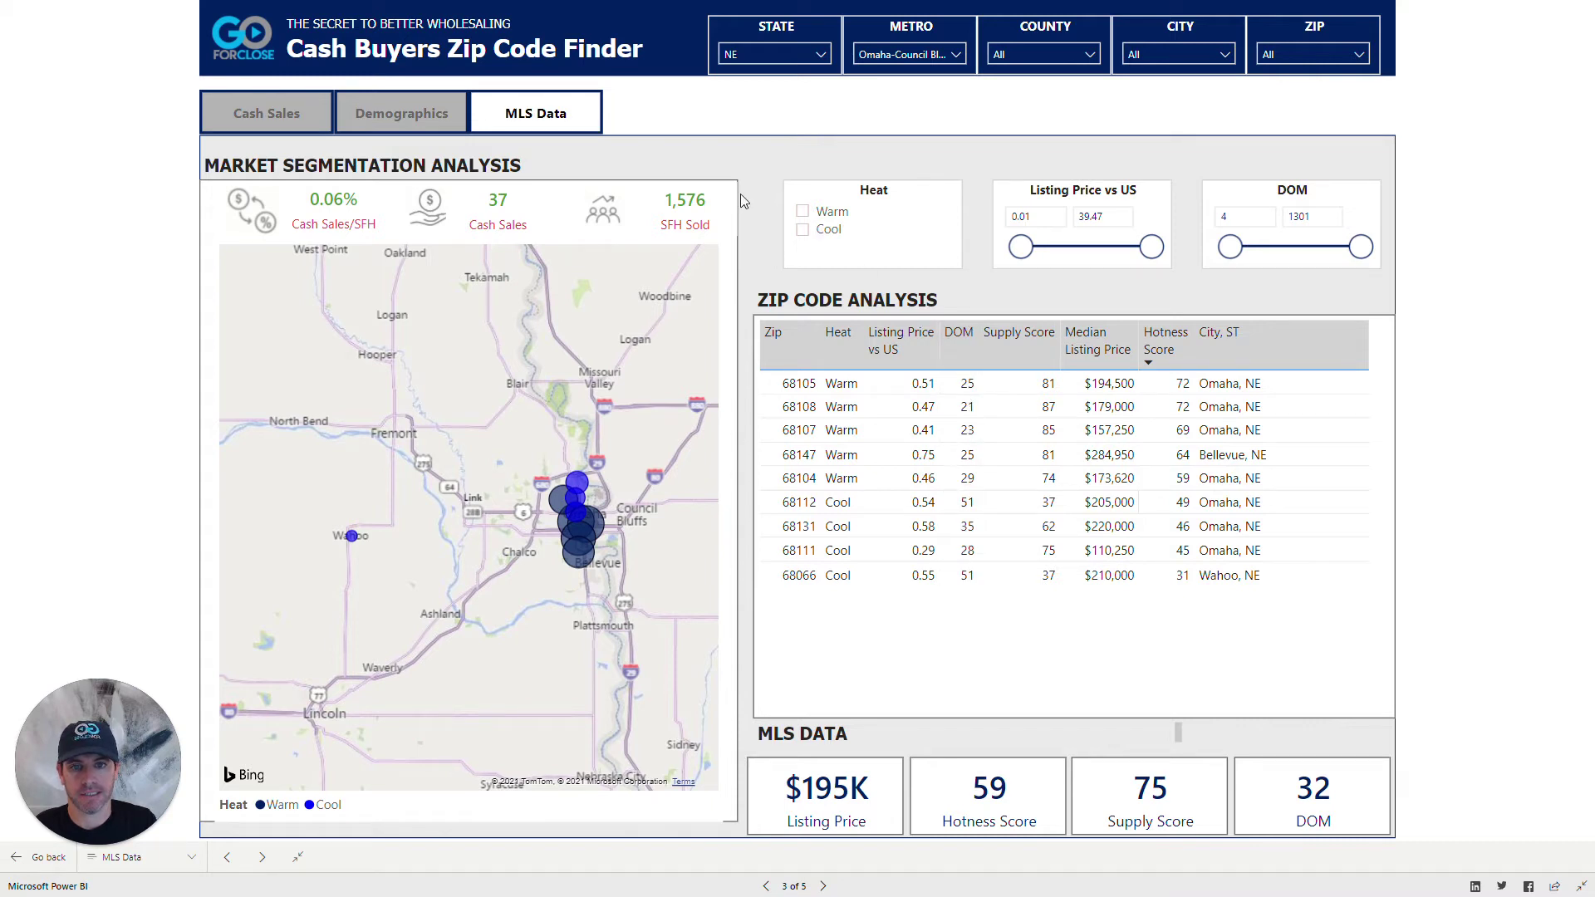
click(278, 117)
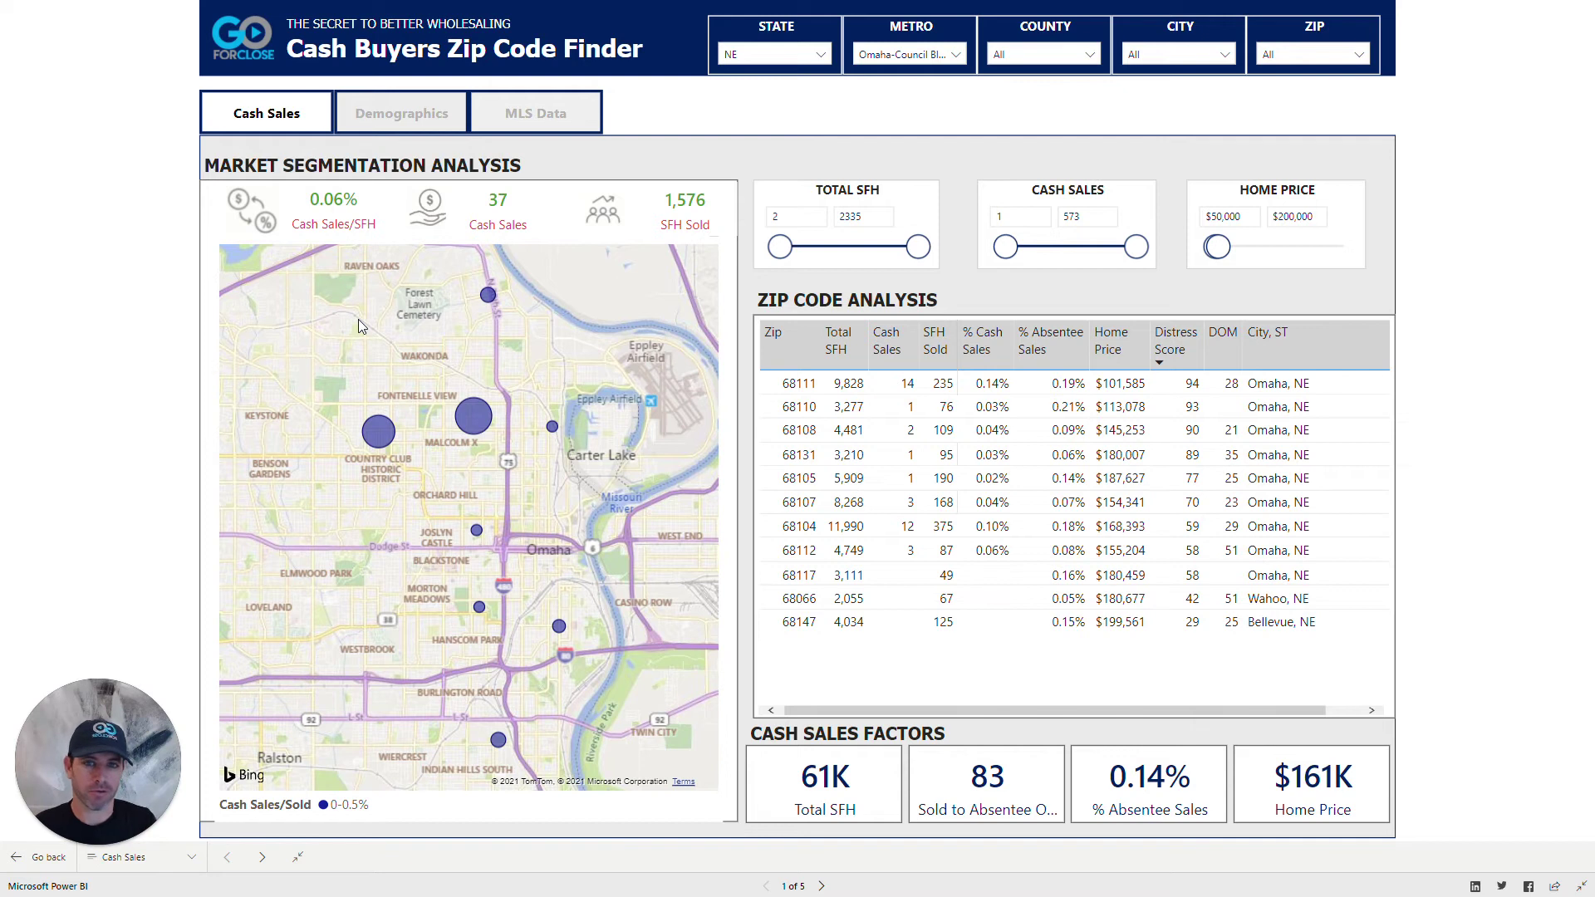
Clear the metro filter and change the state filter to MO.
click(957, 56)
click(866, 77)
click(820, 57)
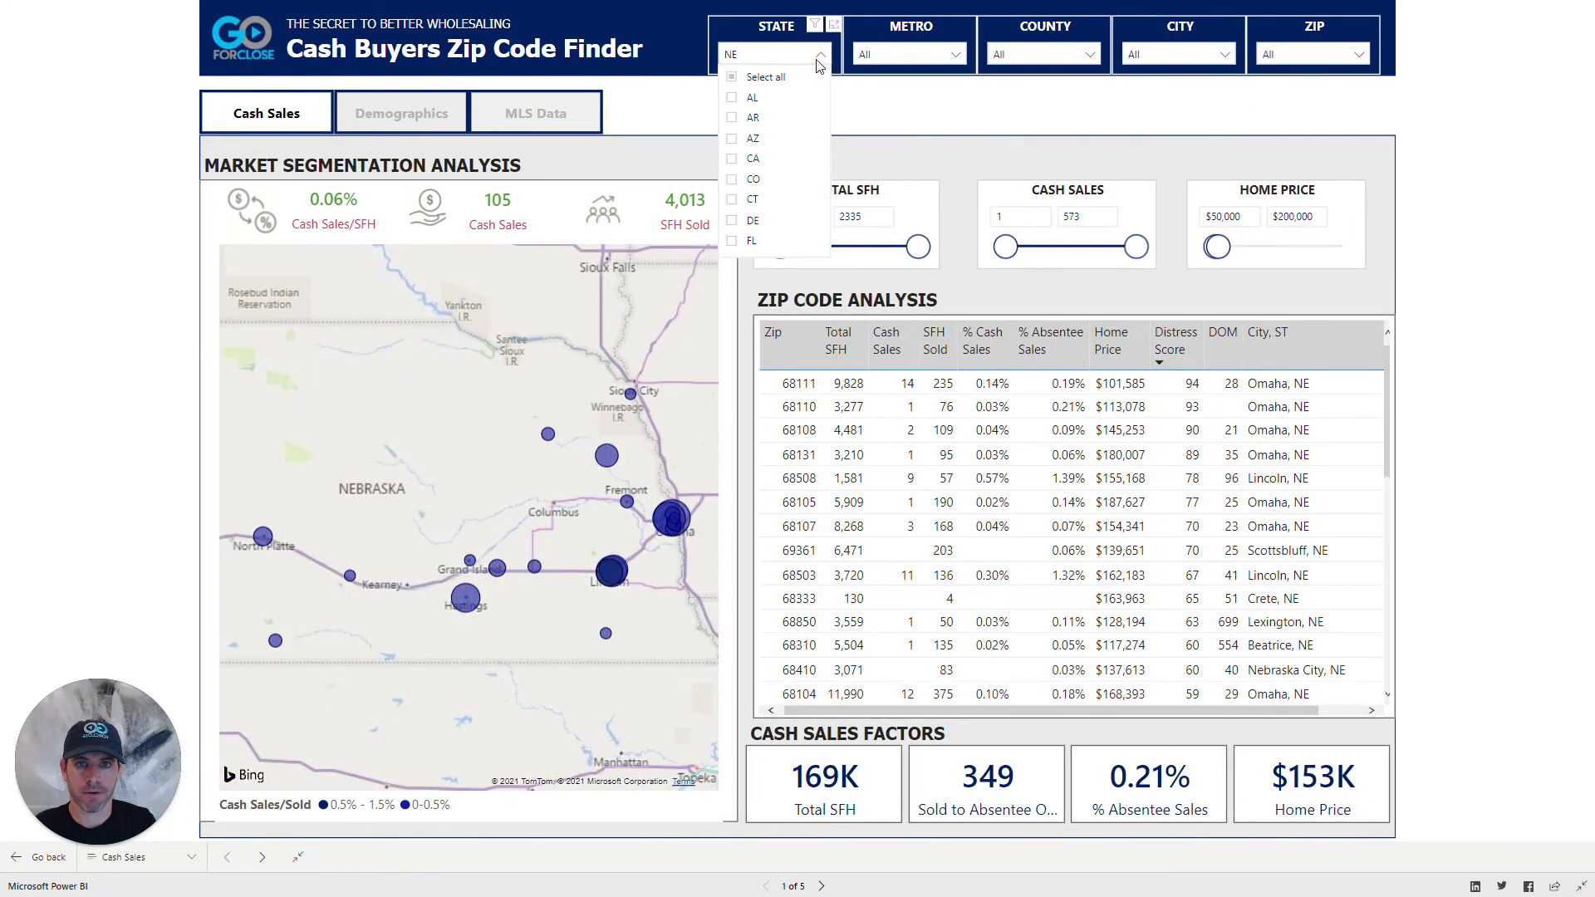
scroll(788, 198, down, 5)
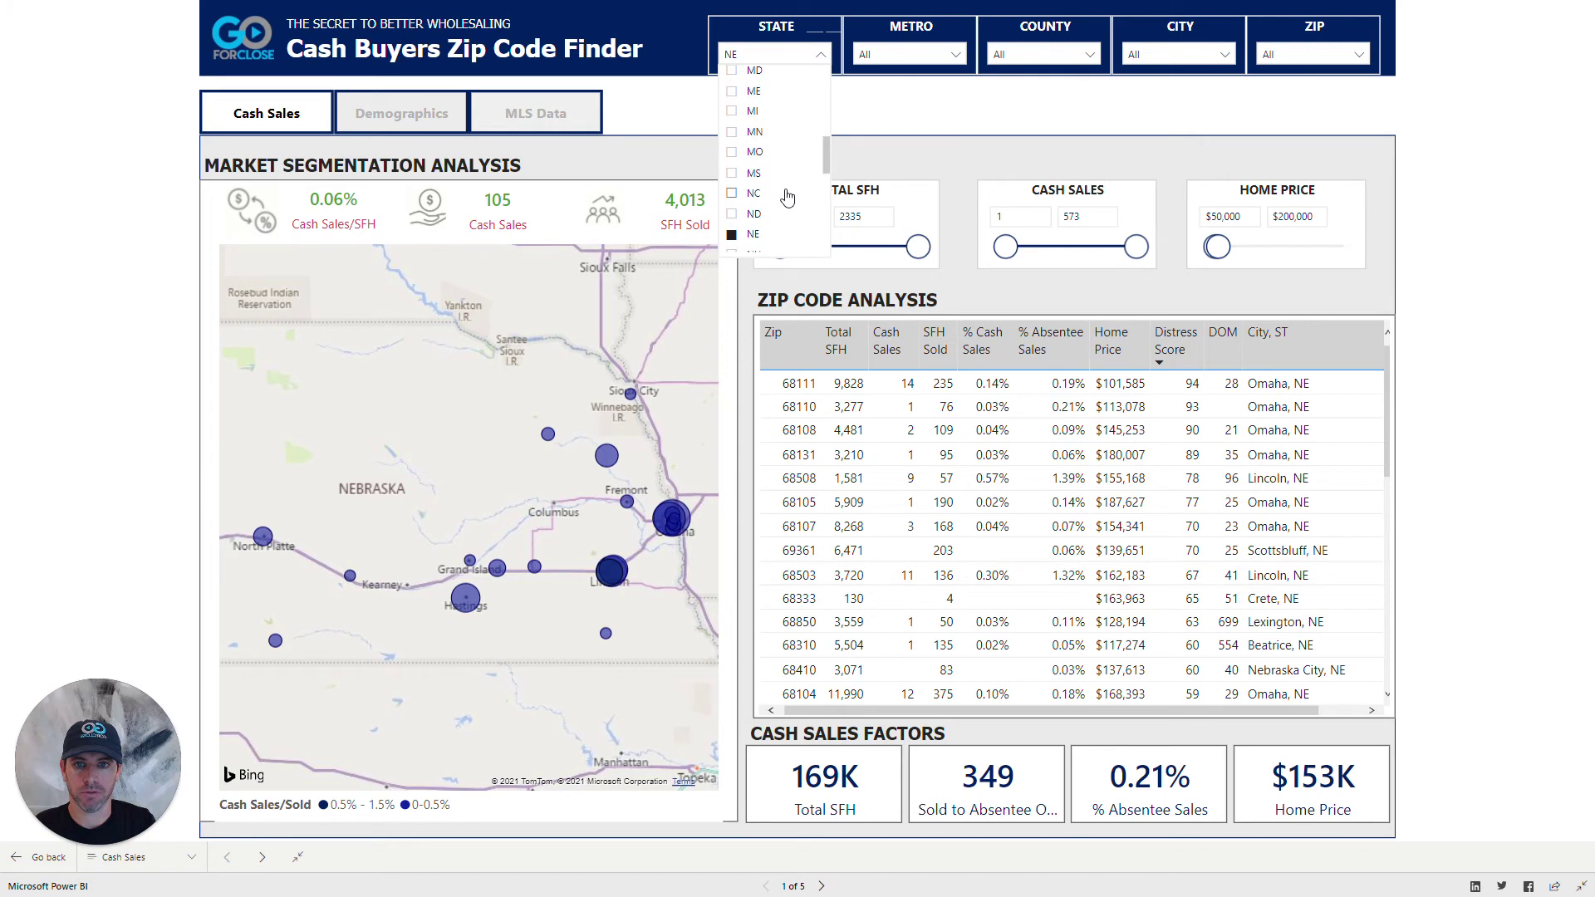
click(732, 235)
click(737, 152)
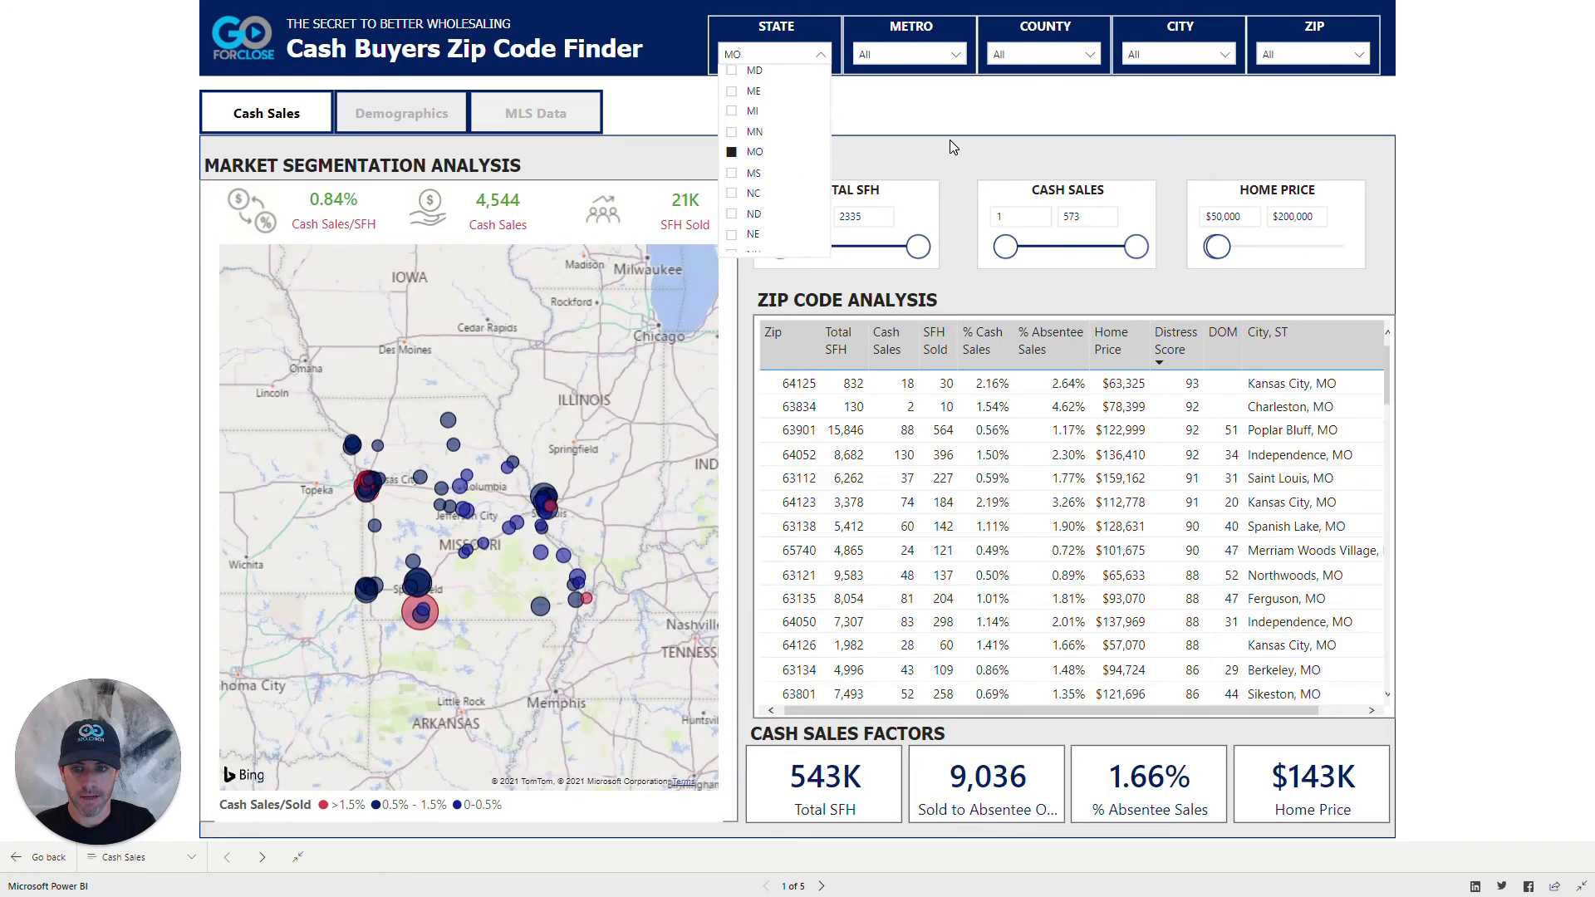
Clear the preselected metros and filter the report to the St. Louis metro only.
click(931, 58)
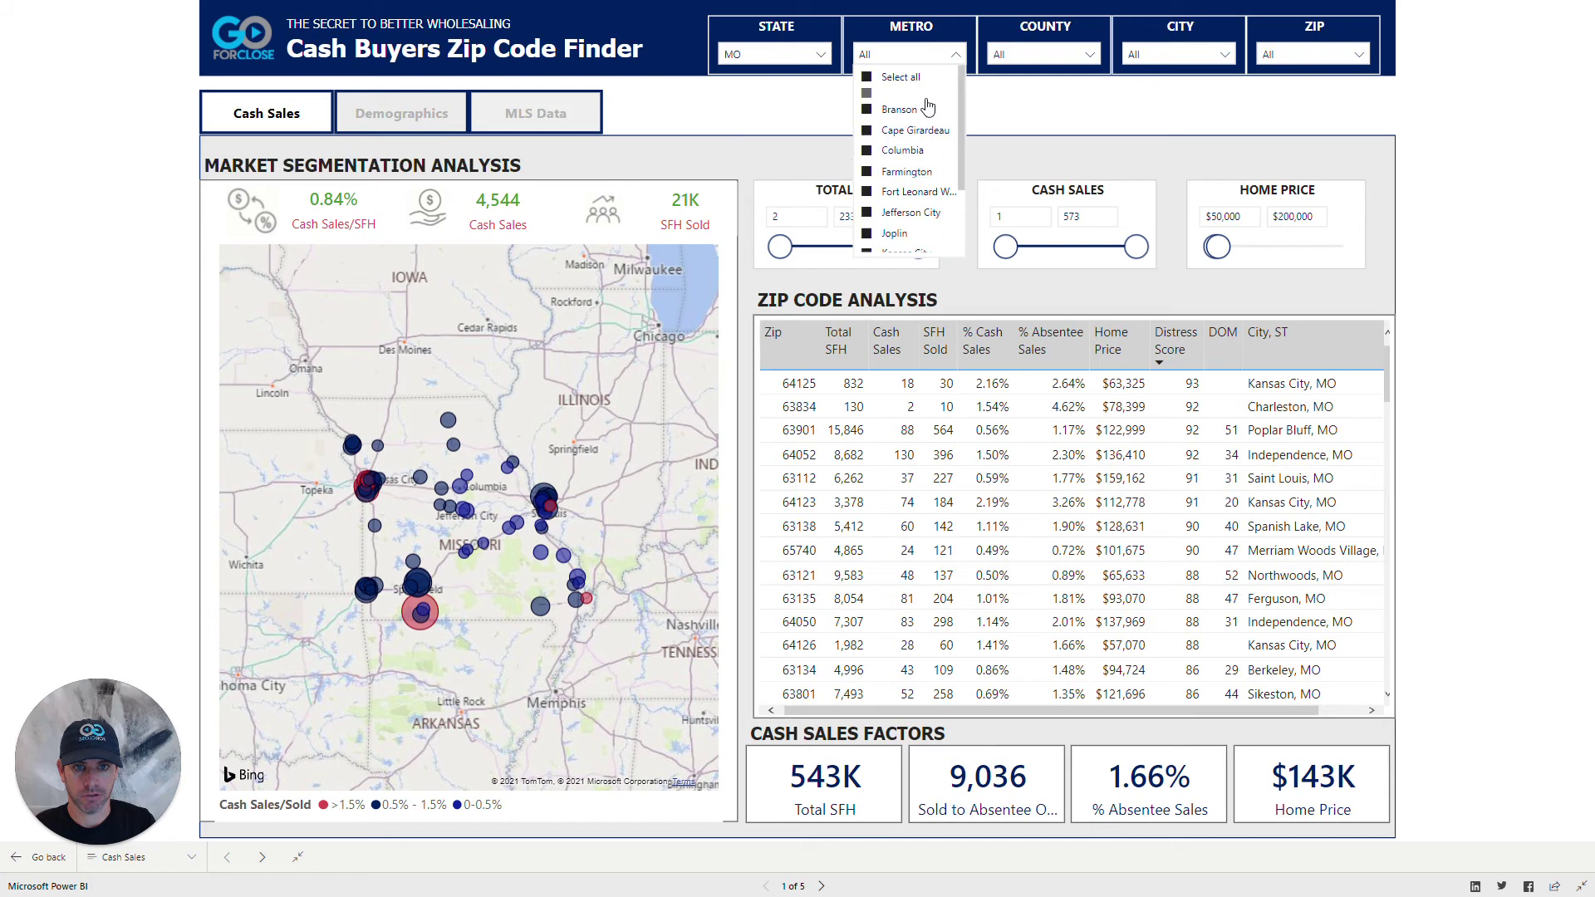
scroll(914, 170, down, 3)
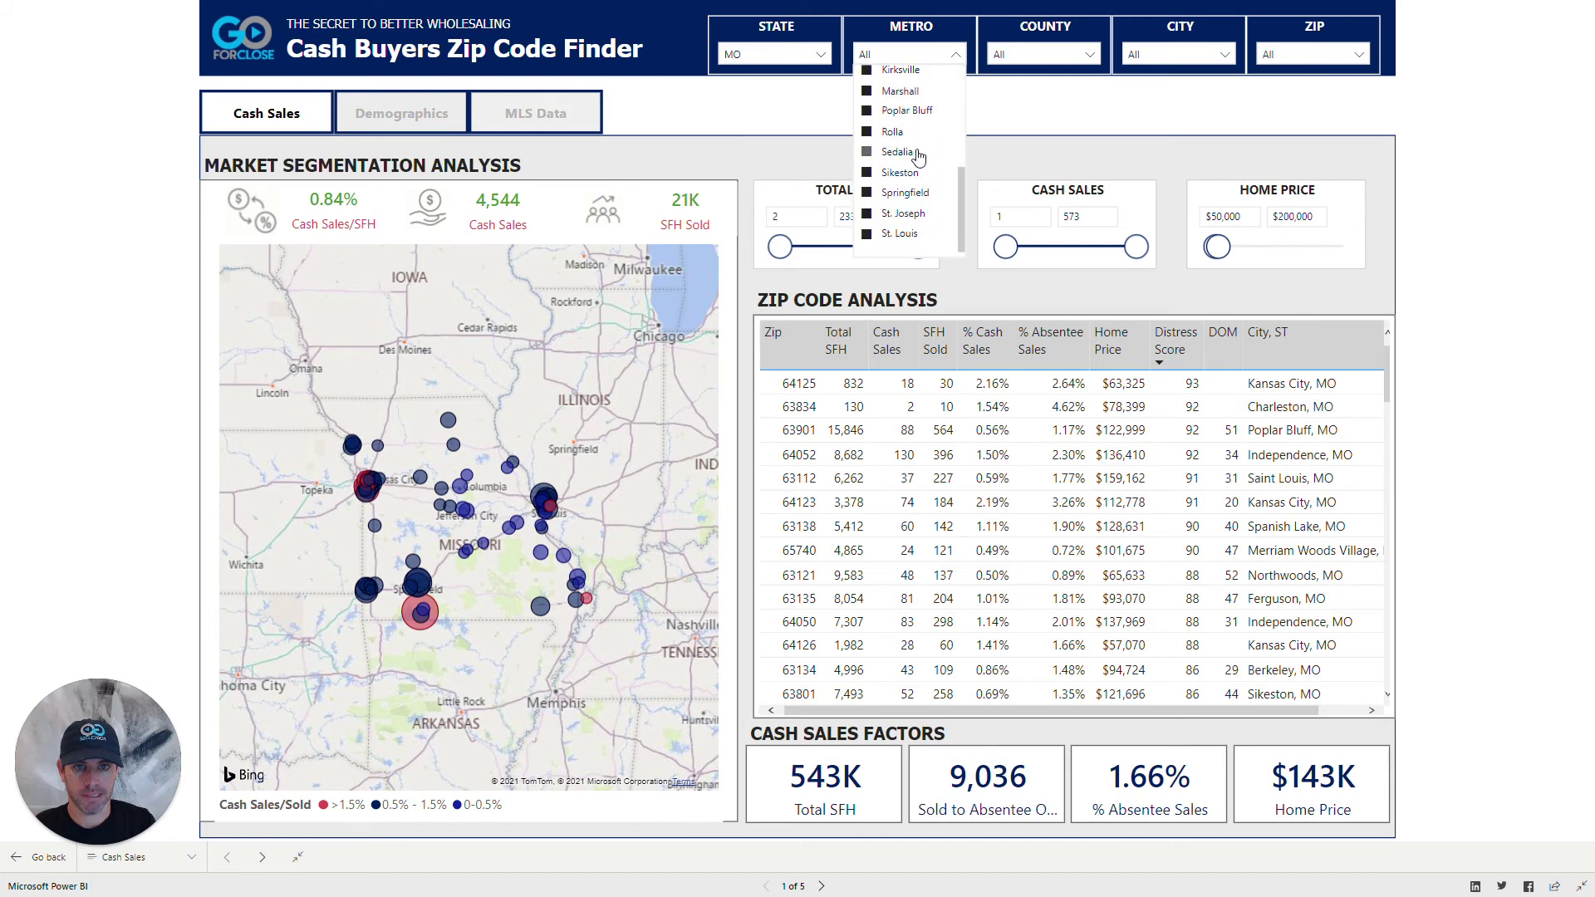
scroll(924, 212, up, 2)
scroll(928, 201, up, 2)
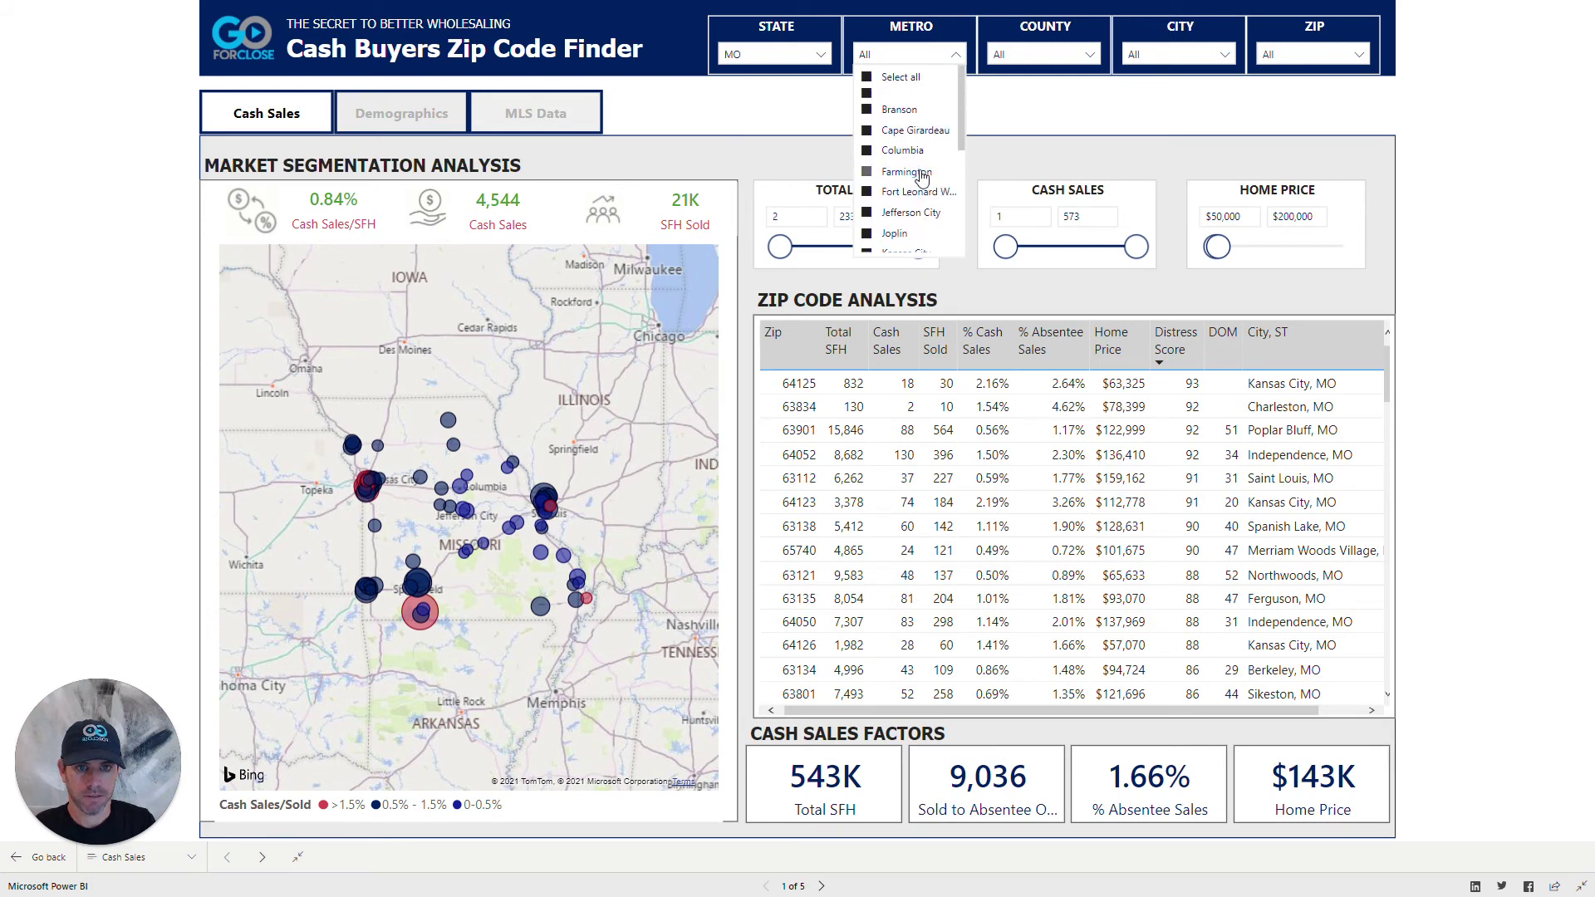
scroll(929, 166, down, 5)
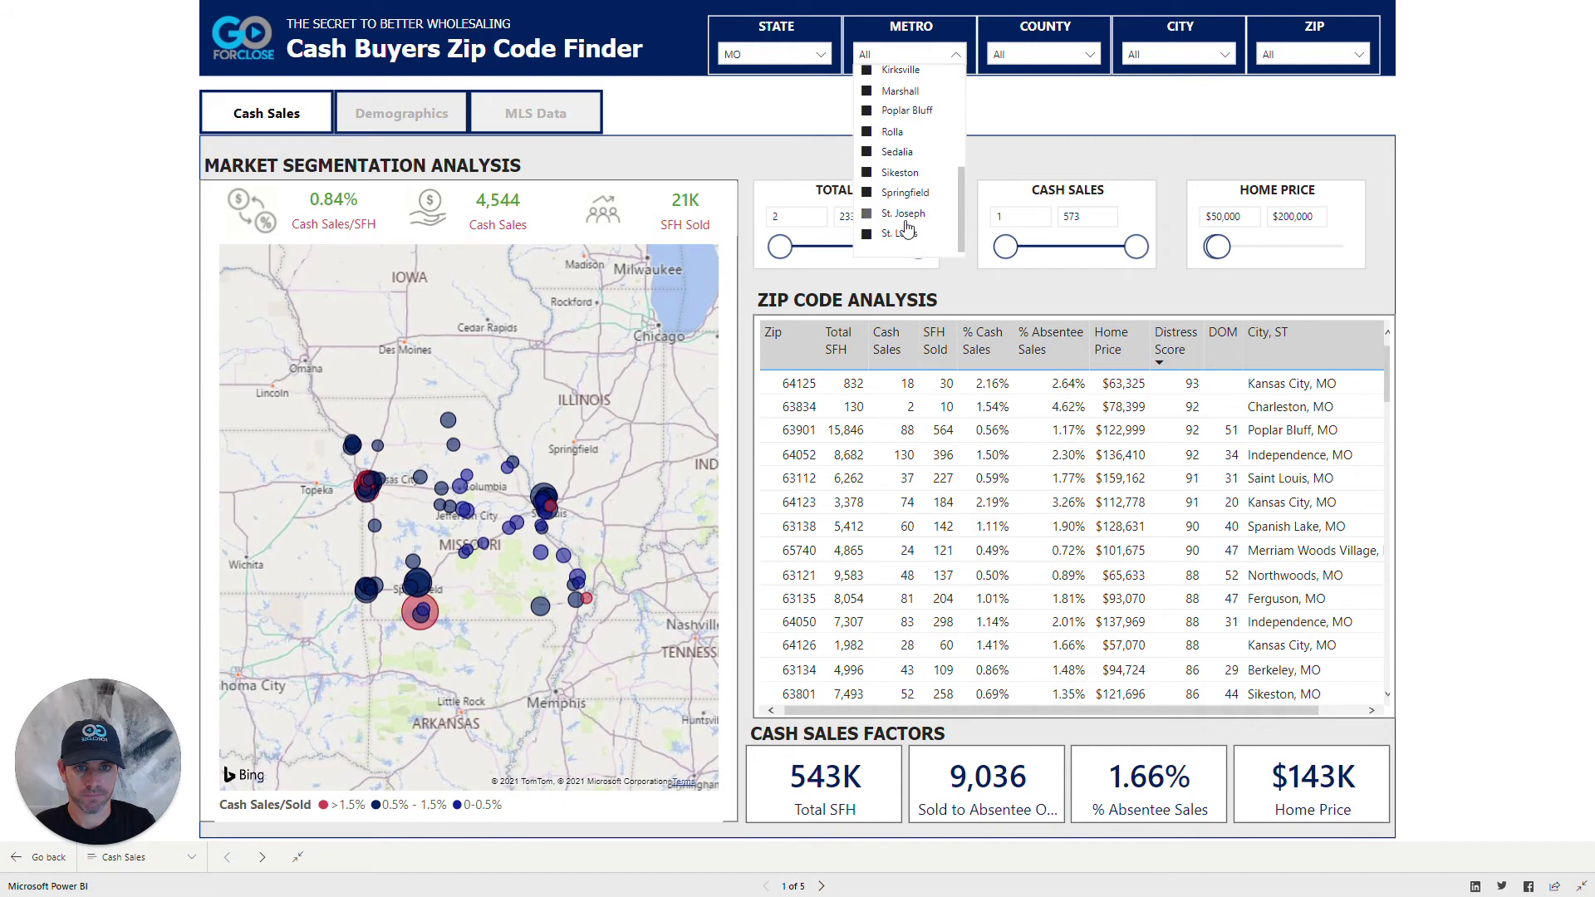
scroll(902, 213, up, 5)
click(911, 83)
scroll(902, 183, down, 5)
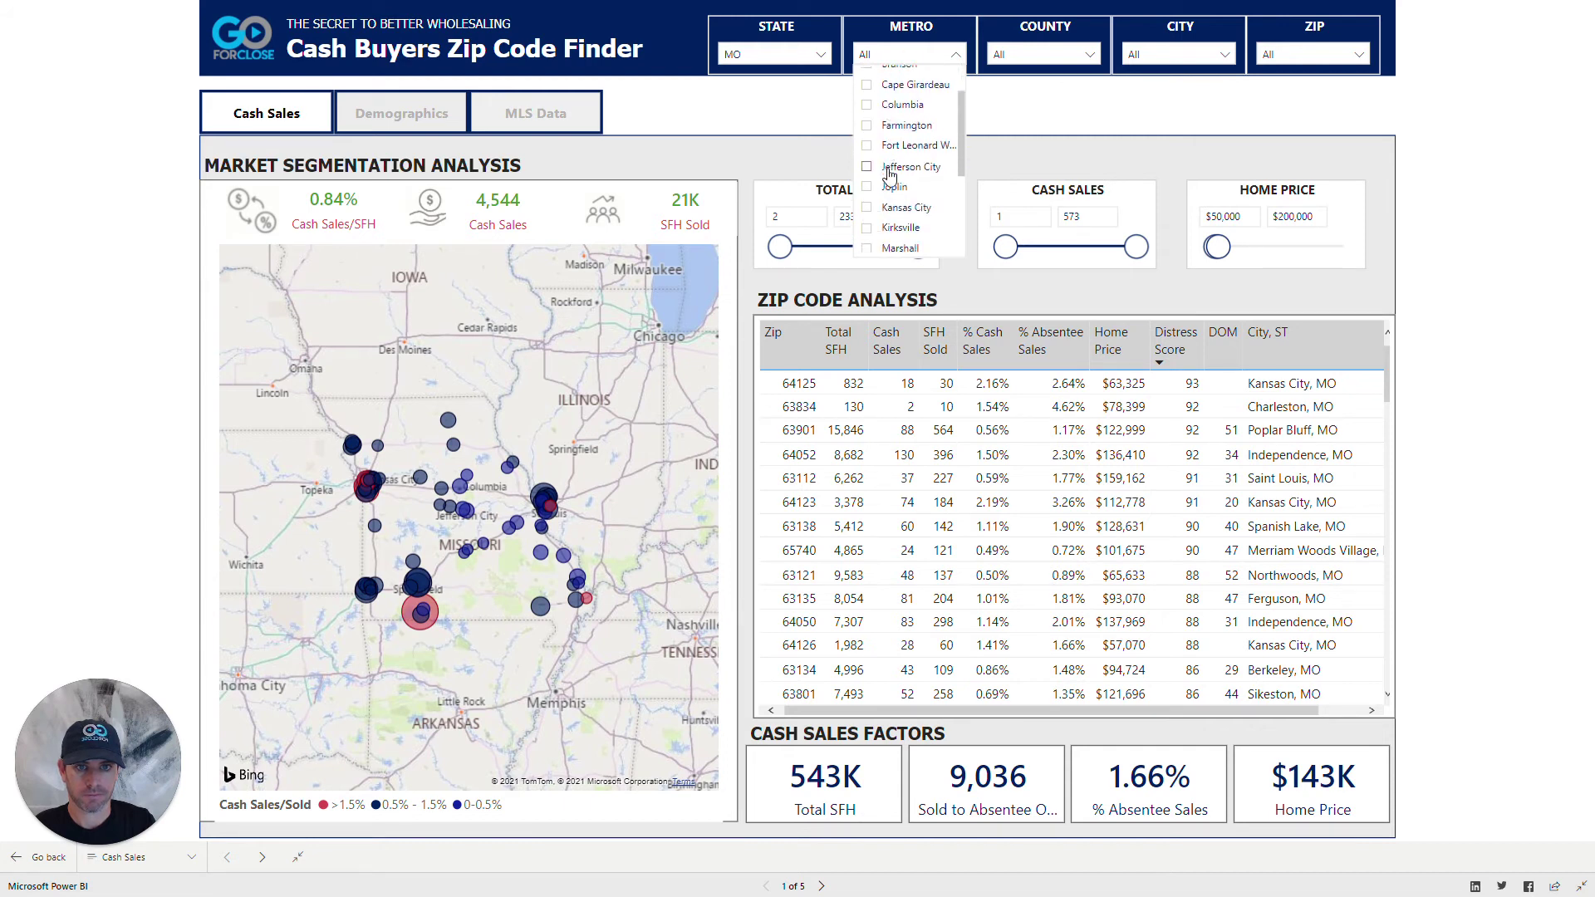
click(876, 240)
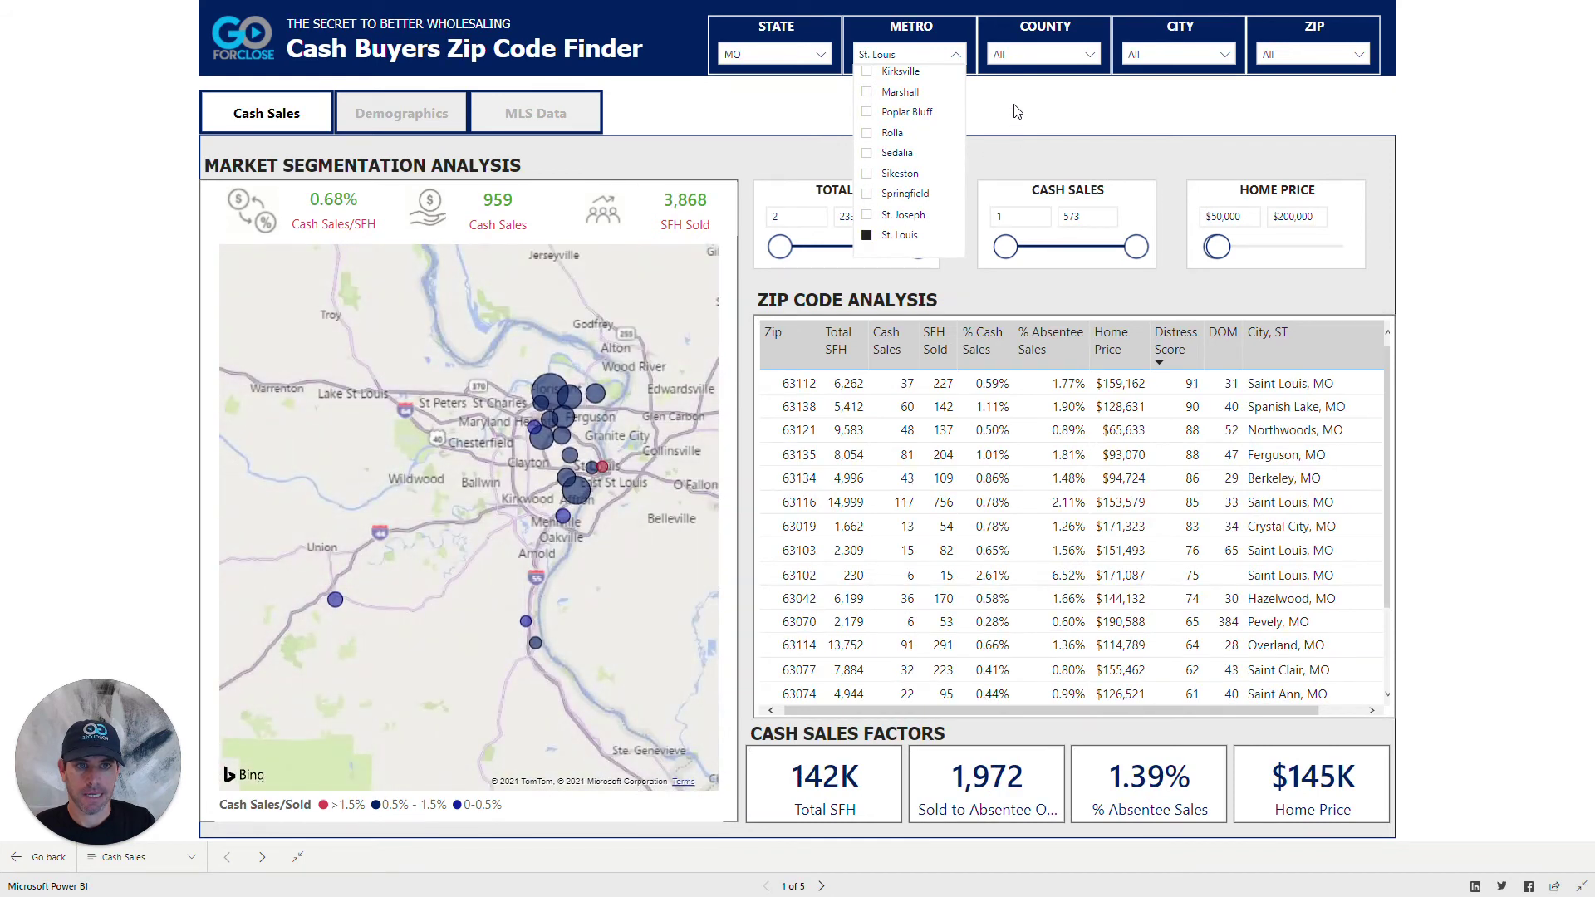
click(1015, 105)
Add IL to the state filter alongside MO to cover the Illinois side of the St. Louis metro.
drag(665, 428, 450, 529)
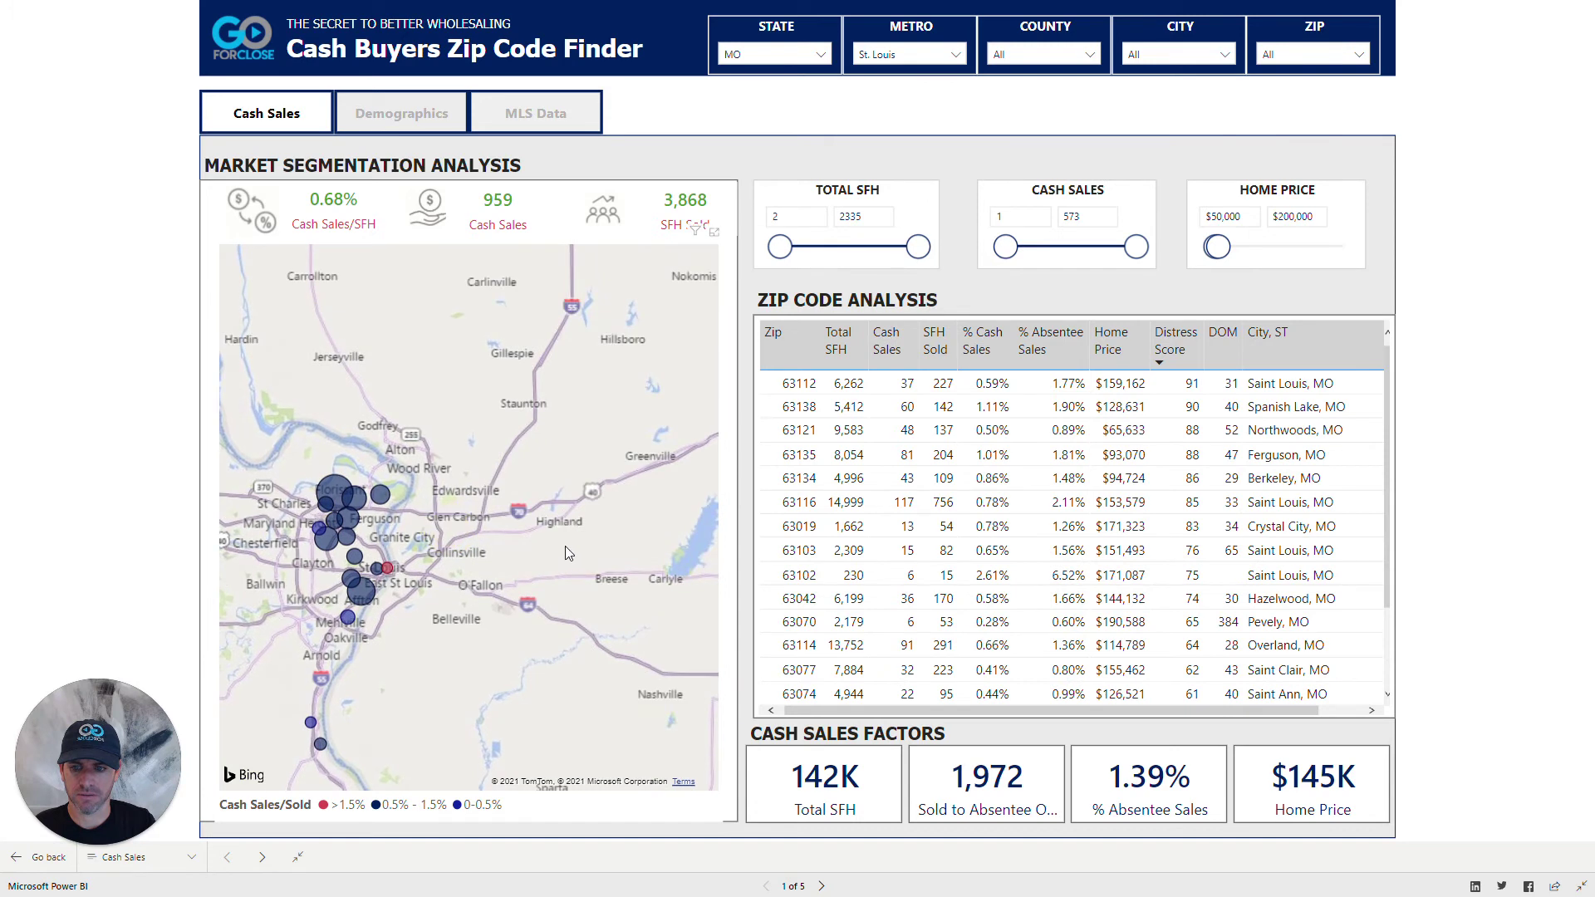
scroll(569, 543, down, 2)
scroll(549, 555, down, 1)
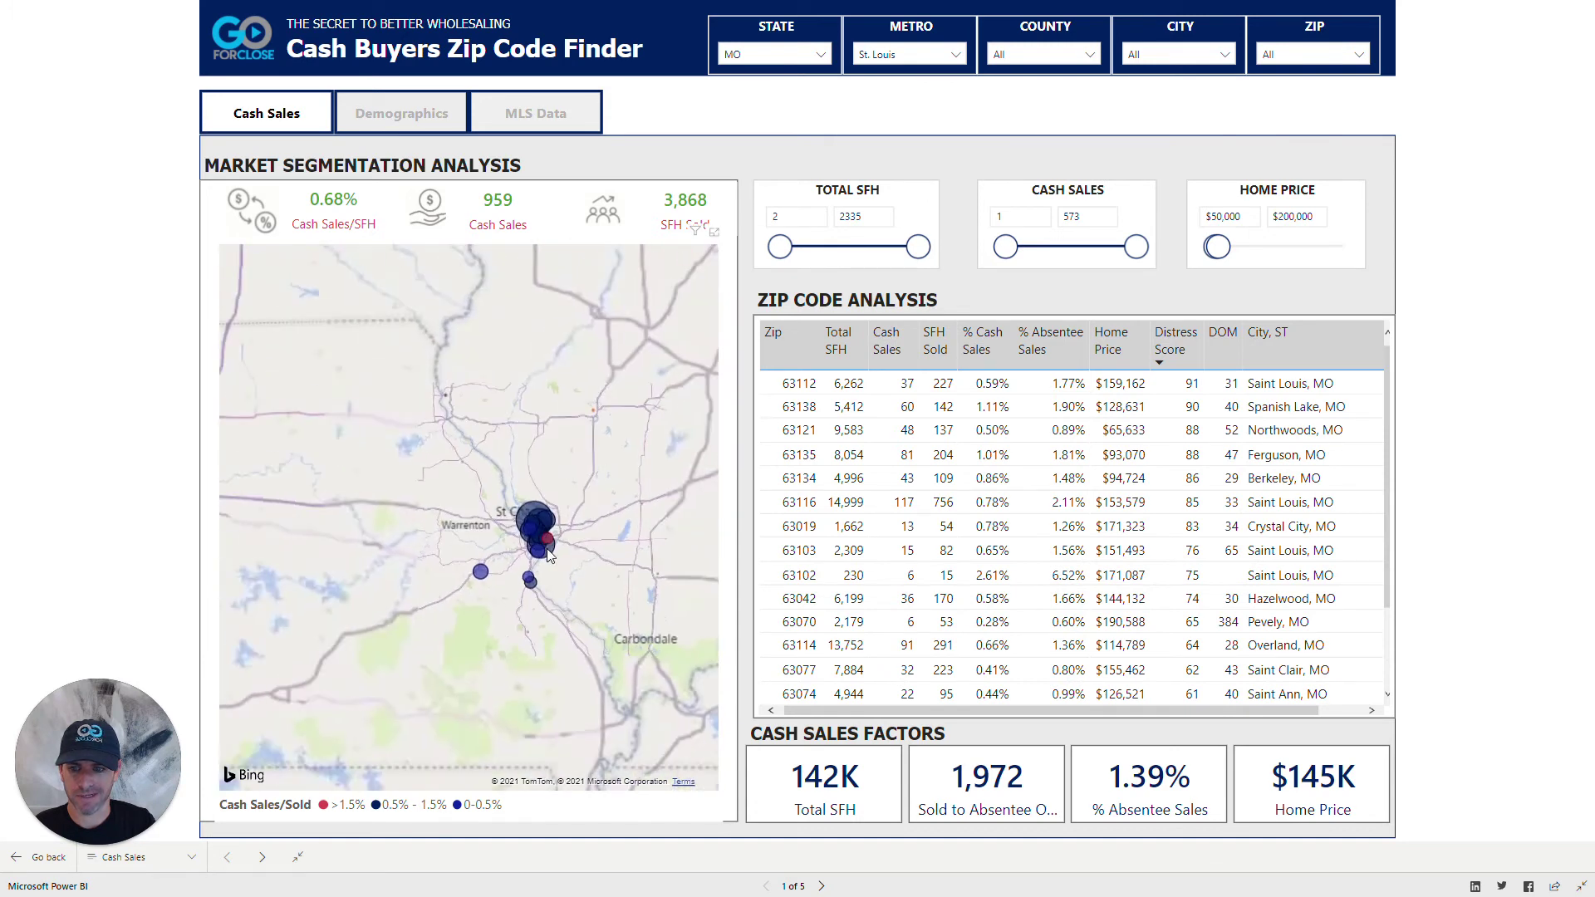
scroll(599, 525, up, 2)
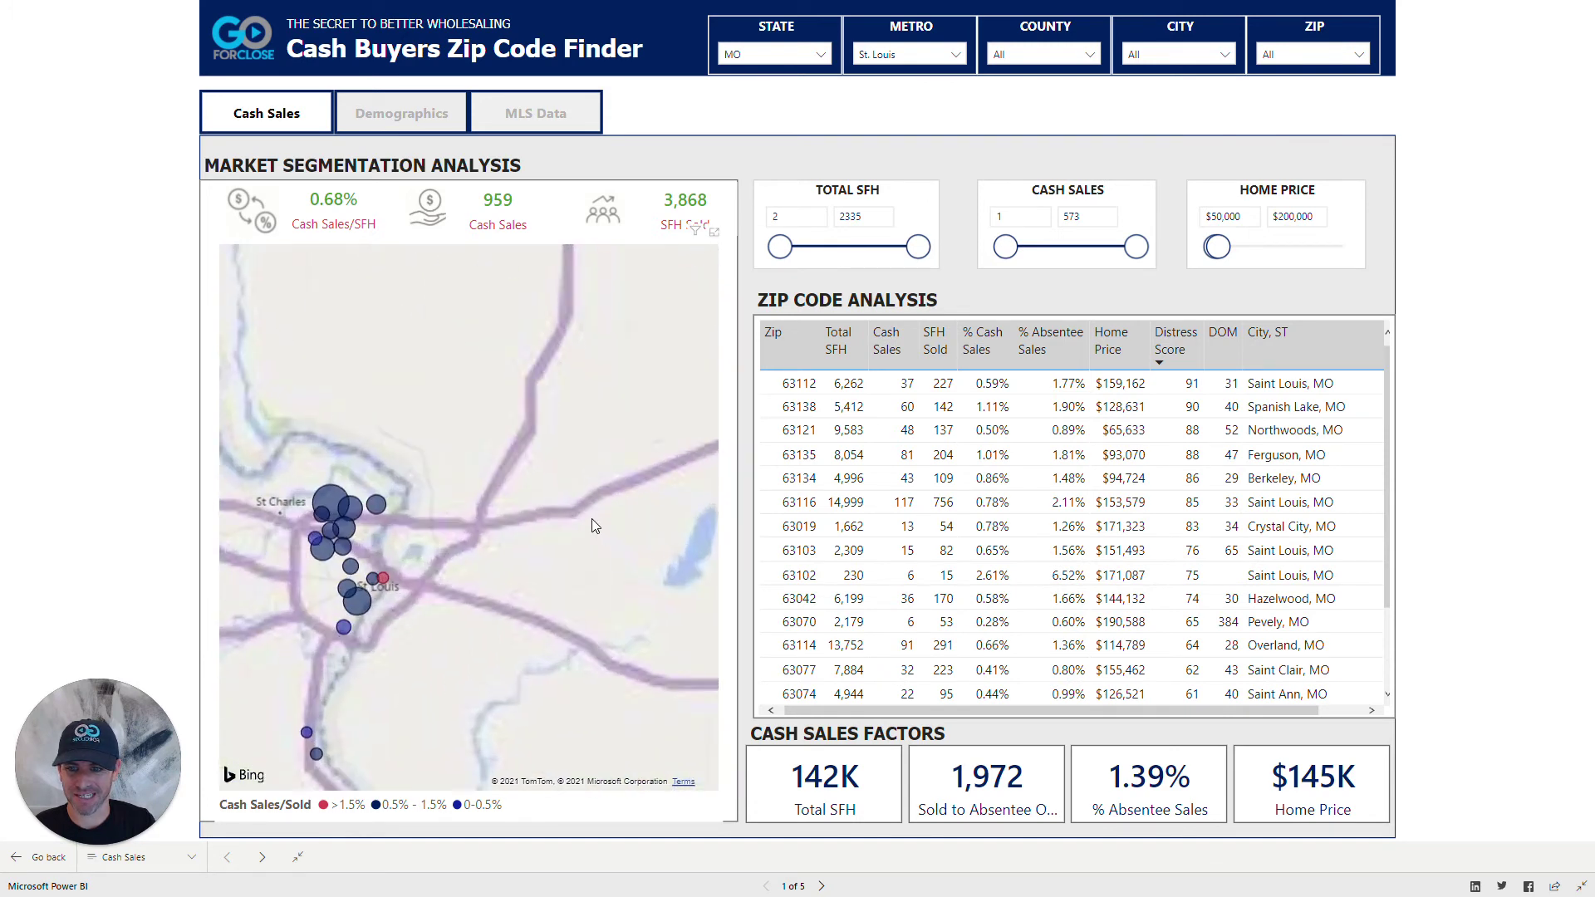
click(827, 54)
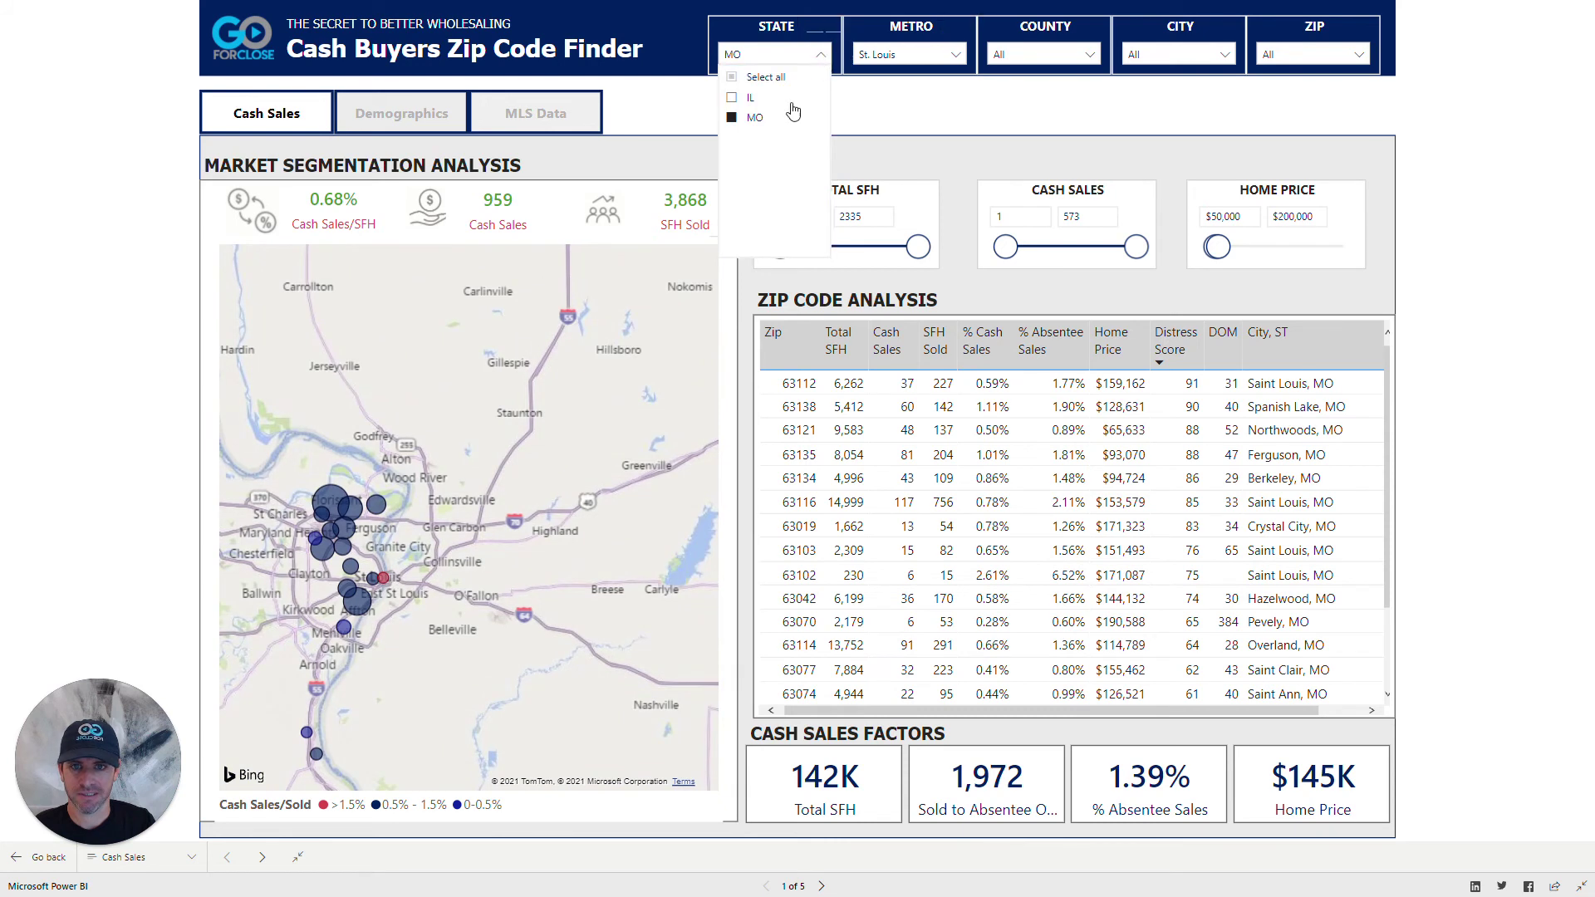
click(732, 98)
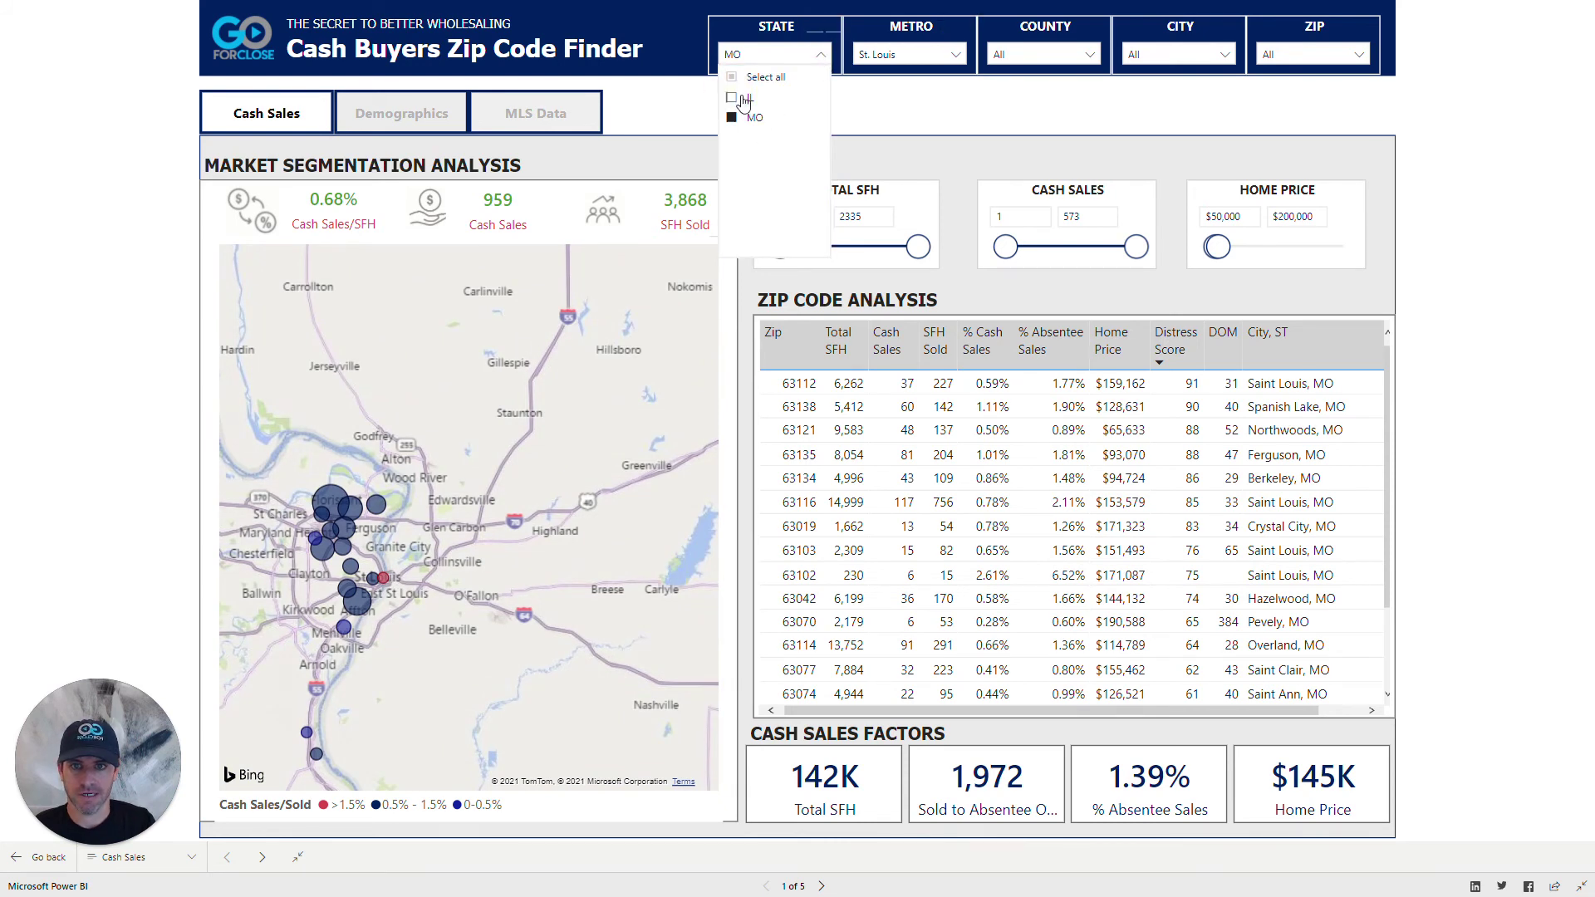
click(851, 116)
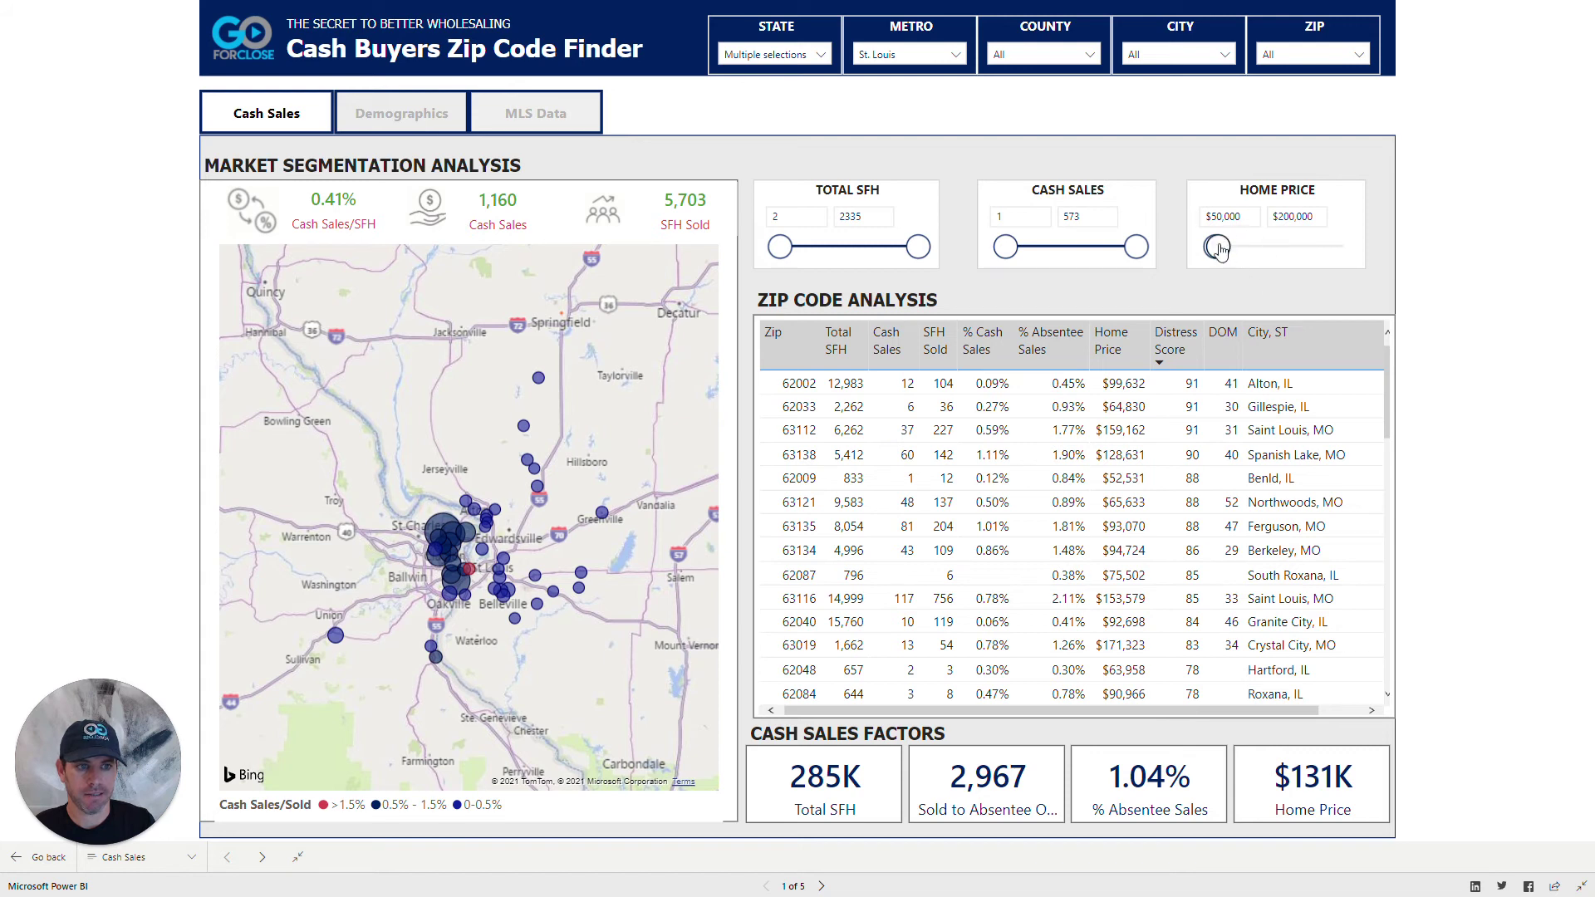
Raise the maximum of the home price filter to $250,000.
click(1296, 216)
text(250000)
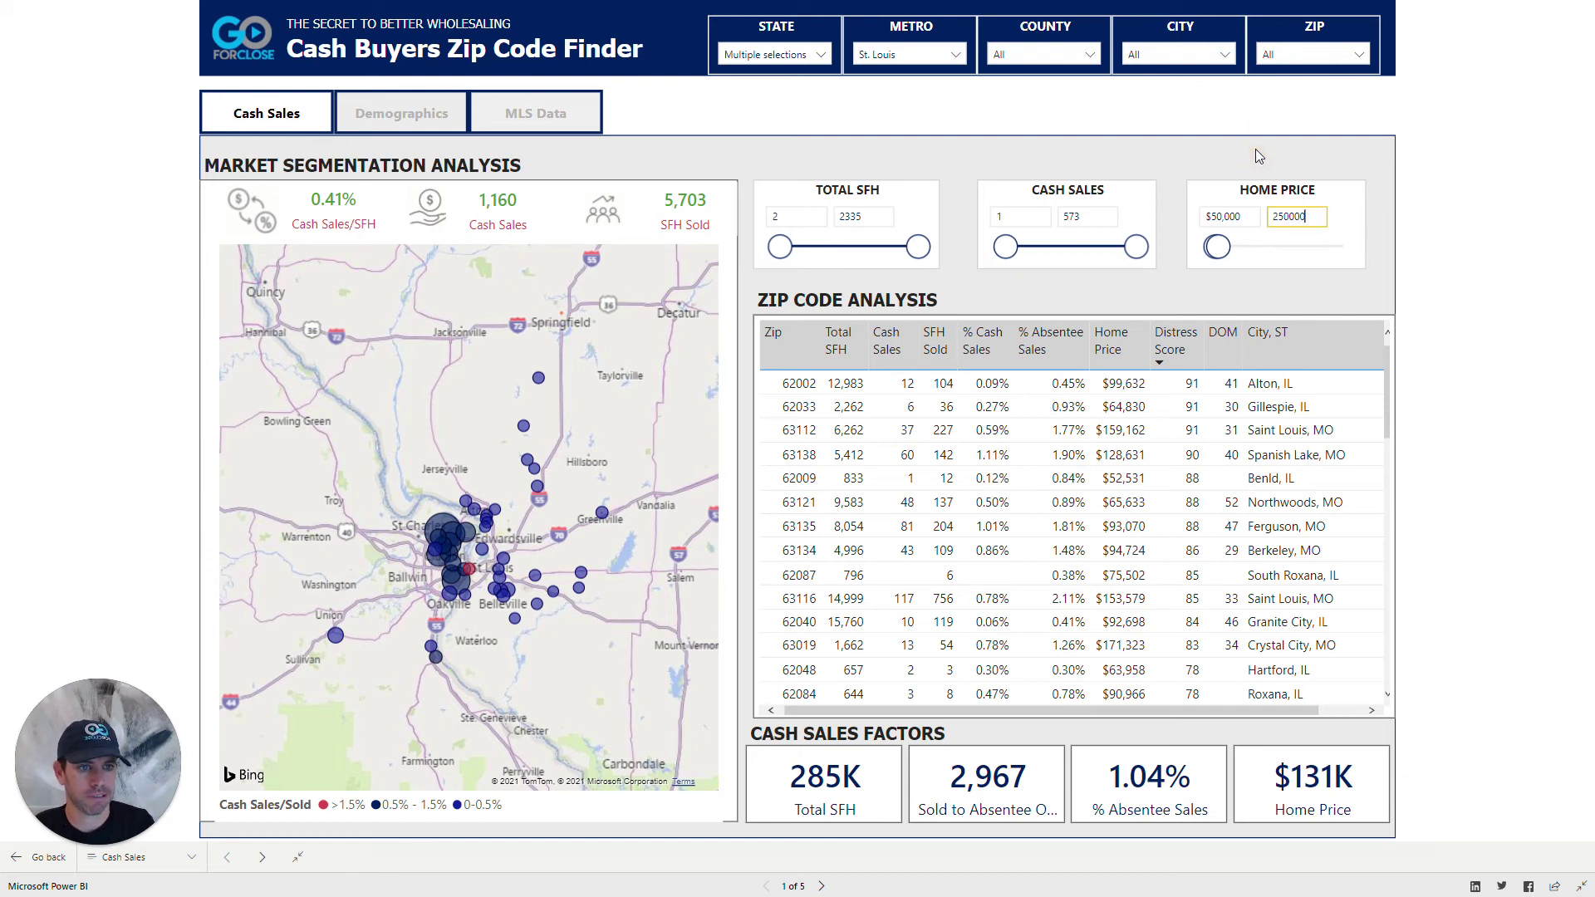
key(Return)
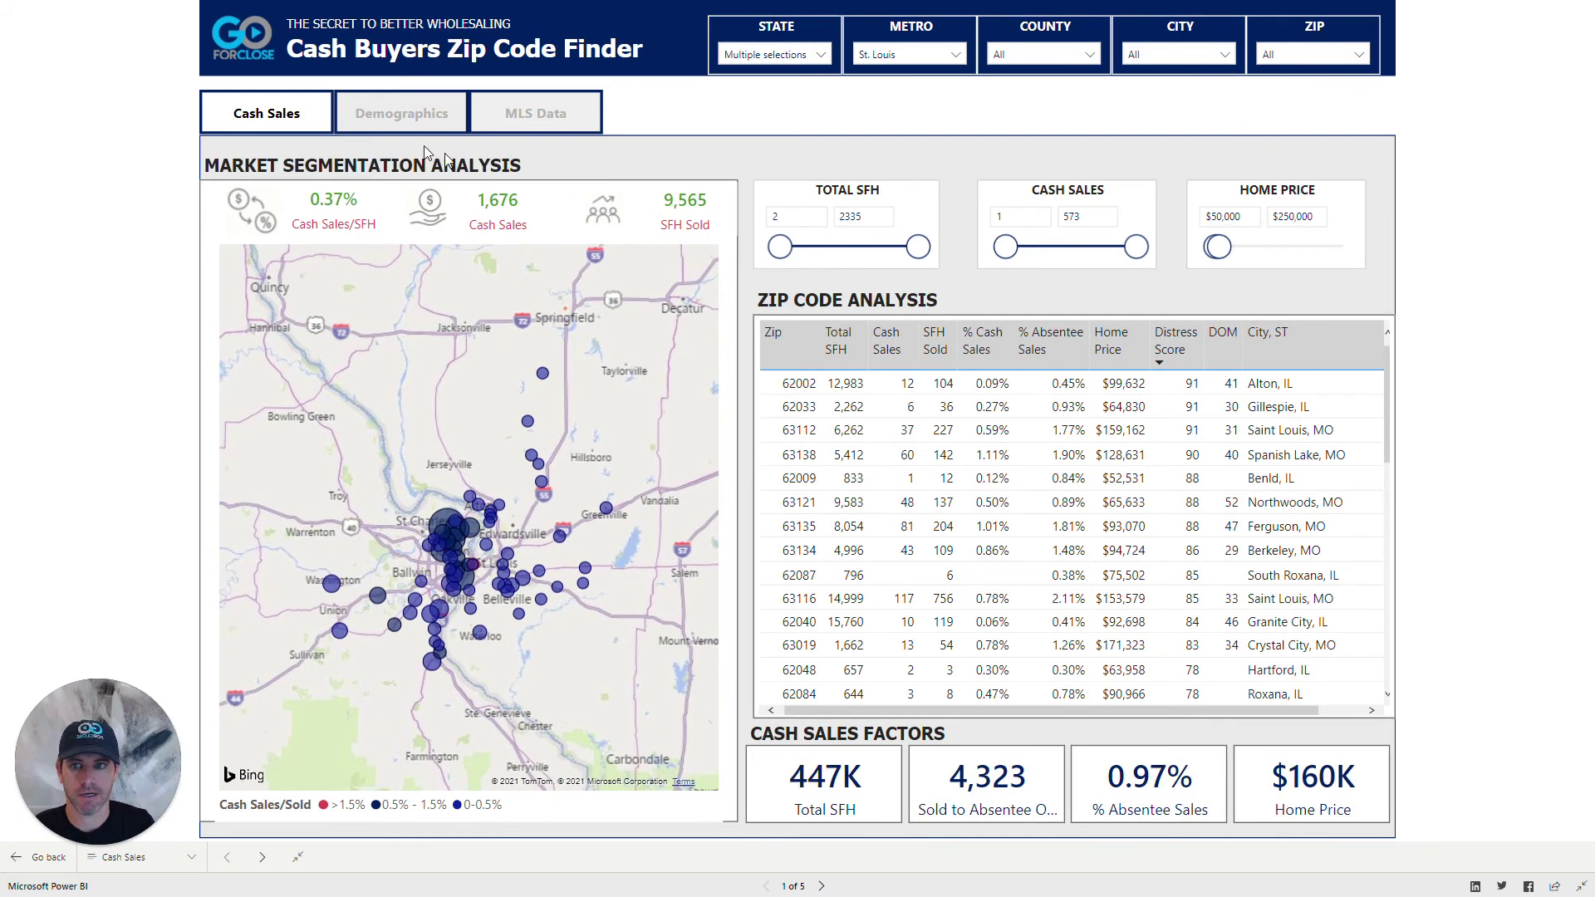
Check the class filter on the Demographics page, and sort the Cash Sales zip code table by % Cash Sales, highest first.
click(390, 116)
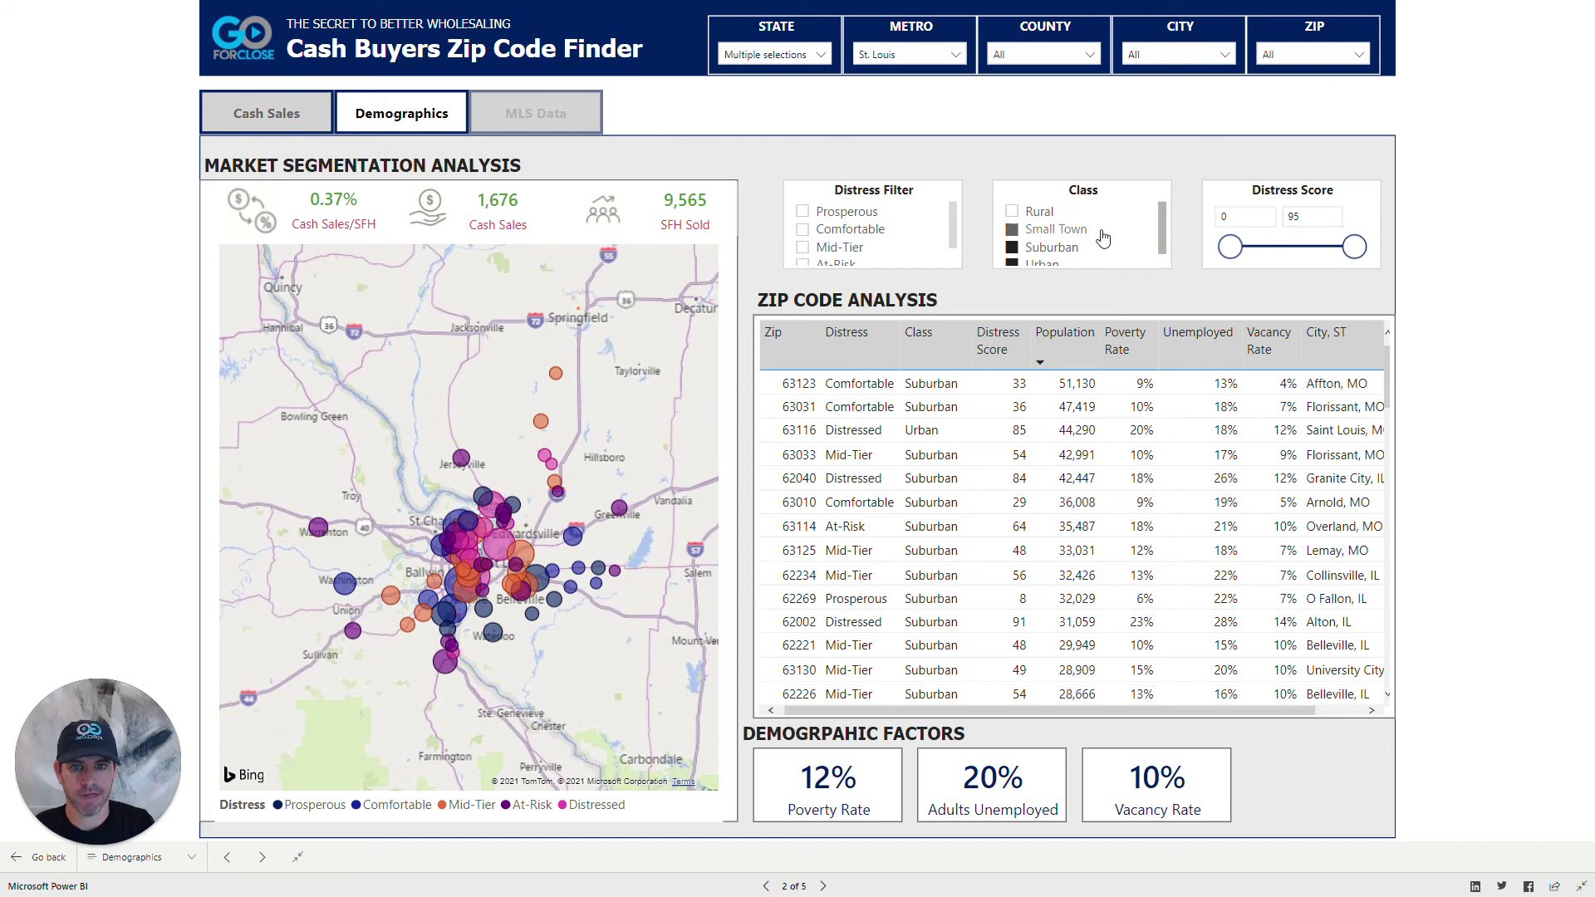
click(283, 113)
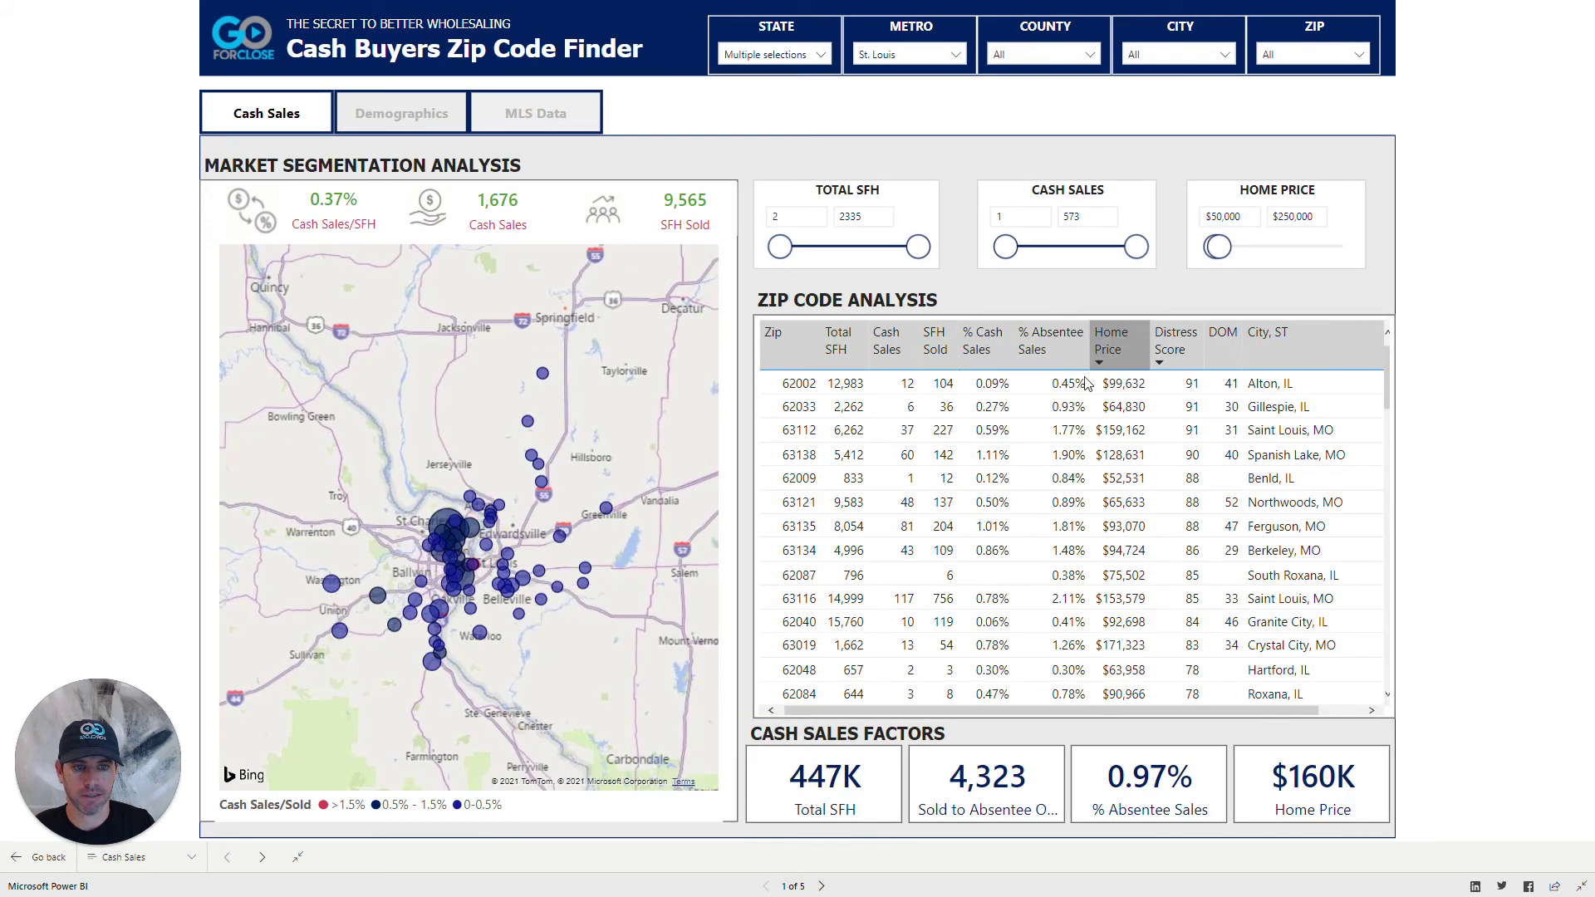
click(972, 366)
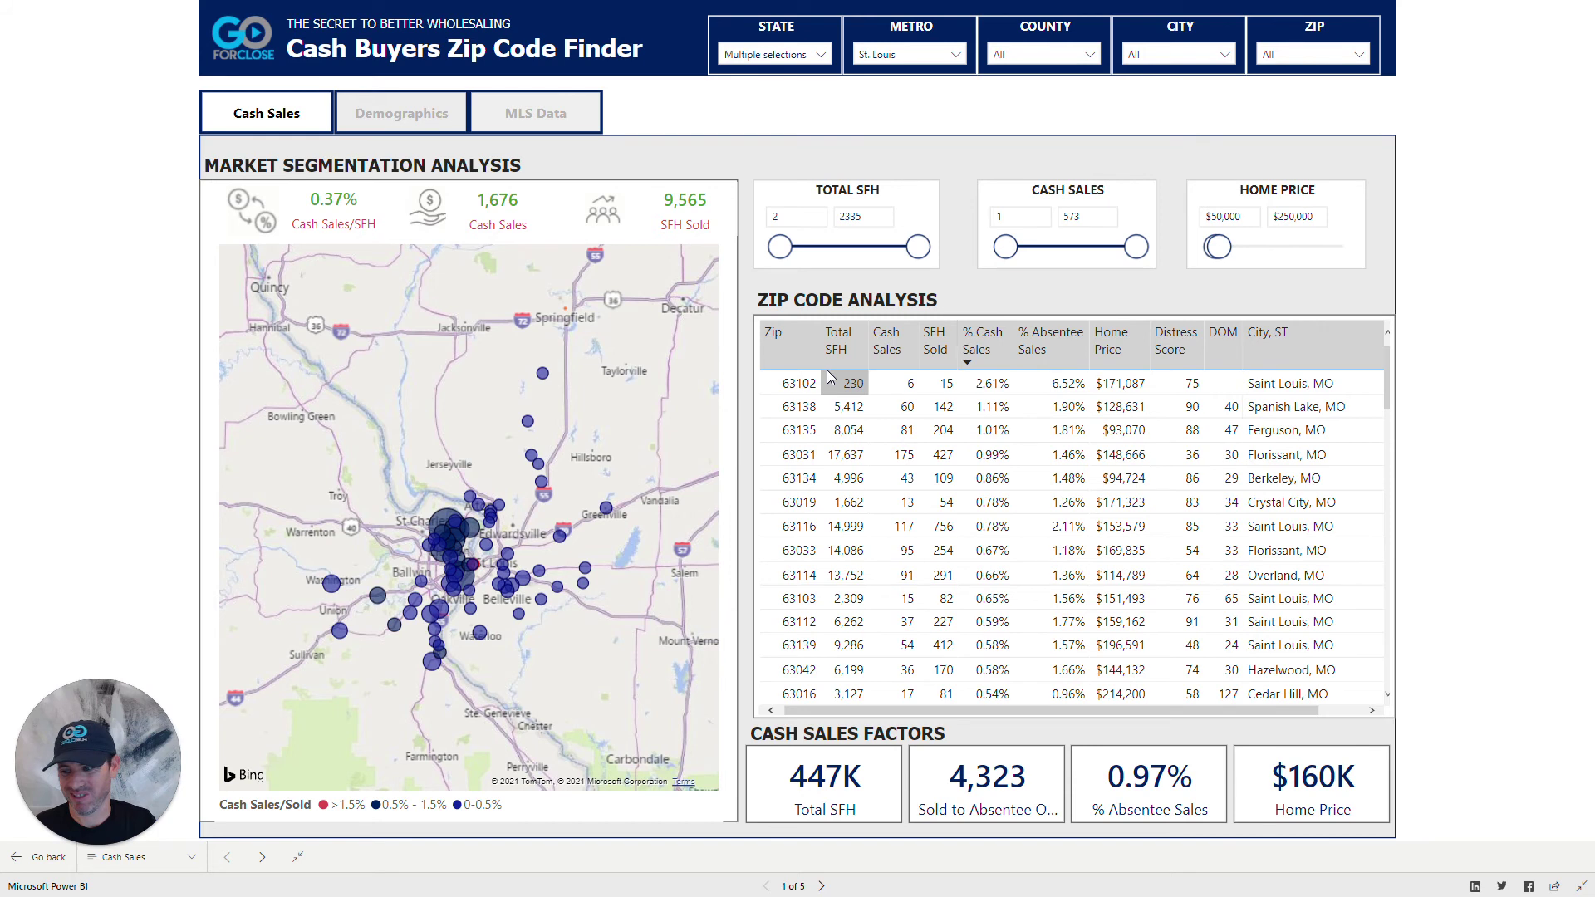
Isolate zip code 63103 and, in its place, 63138 in the Zip Code Analysis table to locate each on the map.
scroll(463, 555, up, 3)
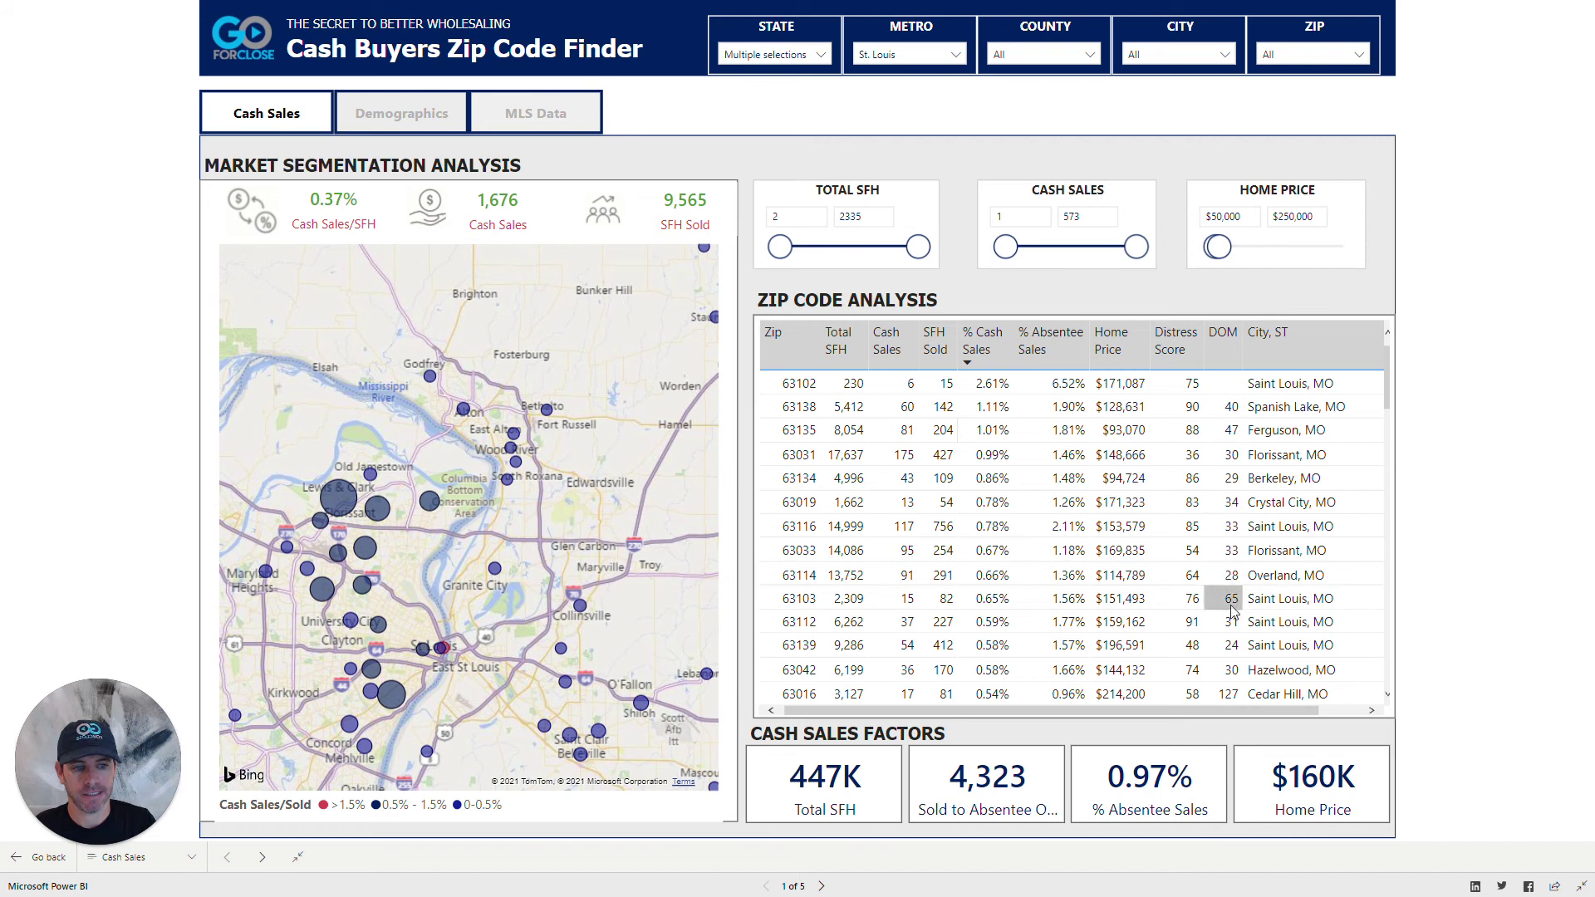
click(815, 604)
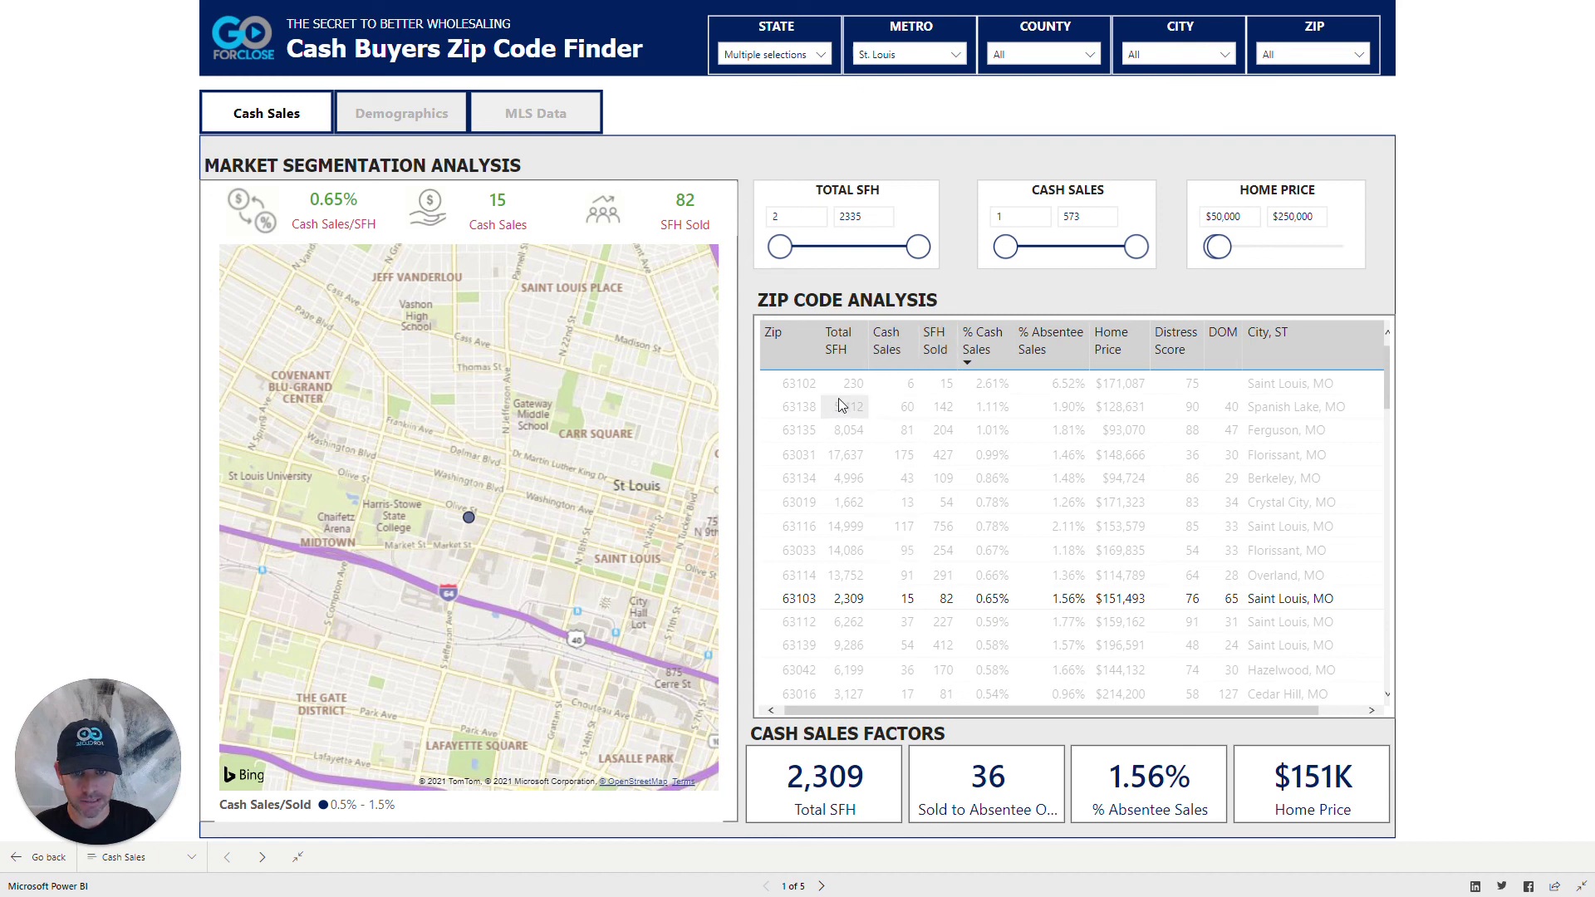
click(931, 416)
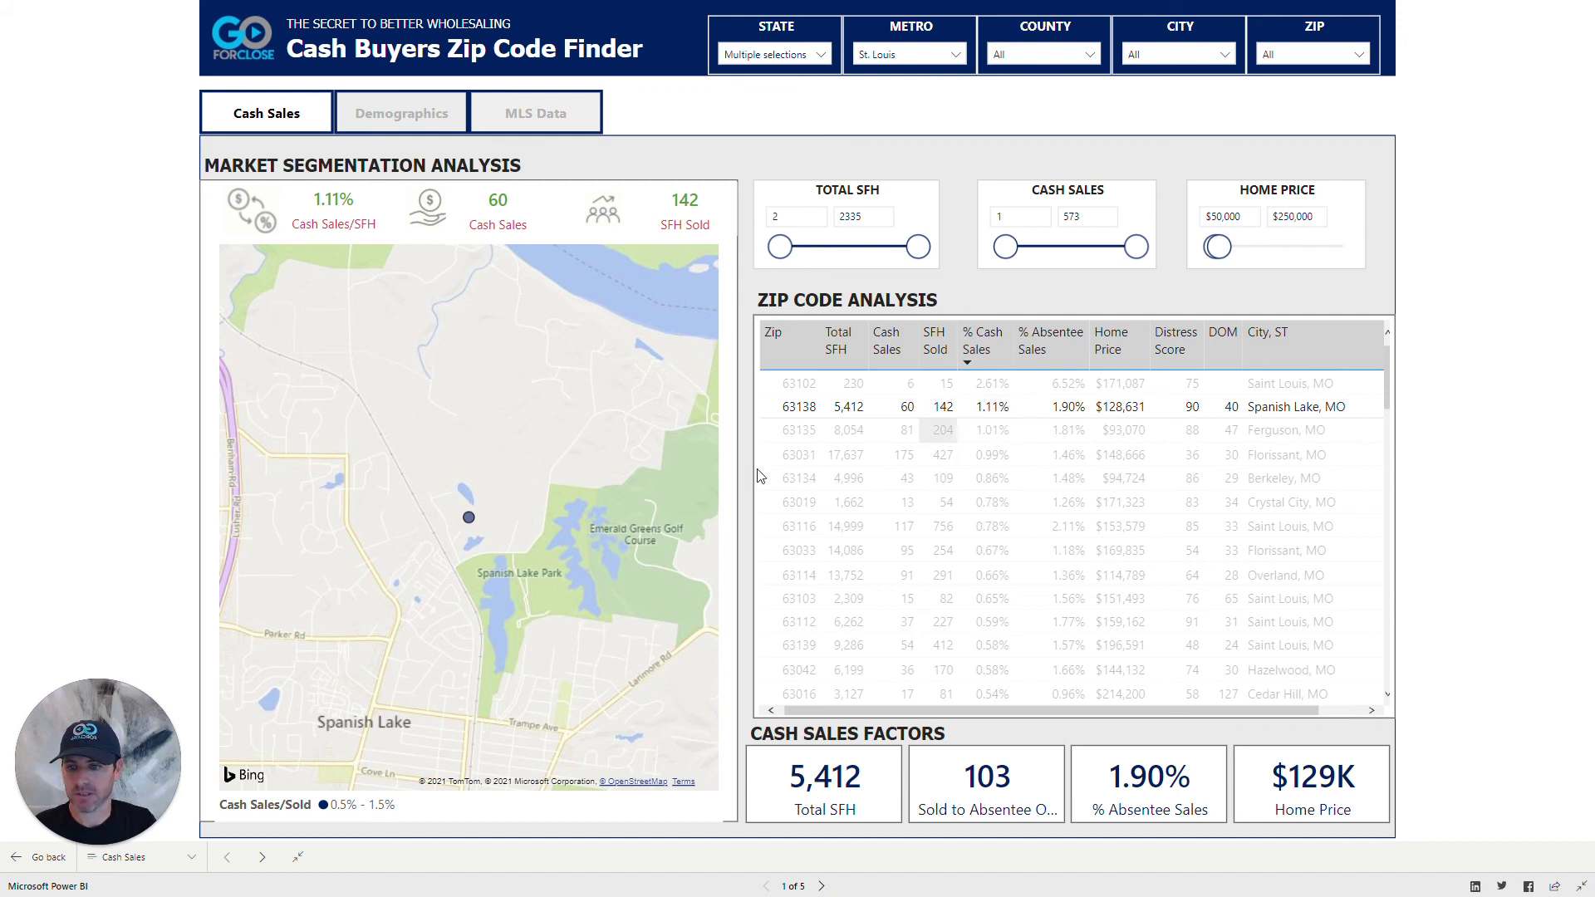
scroll(543, 511, down, 3)
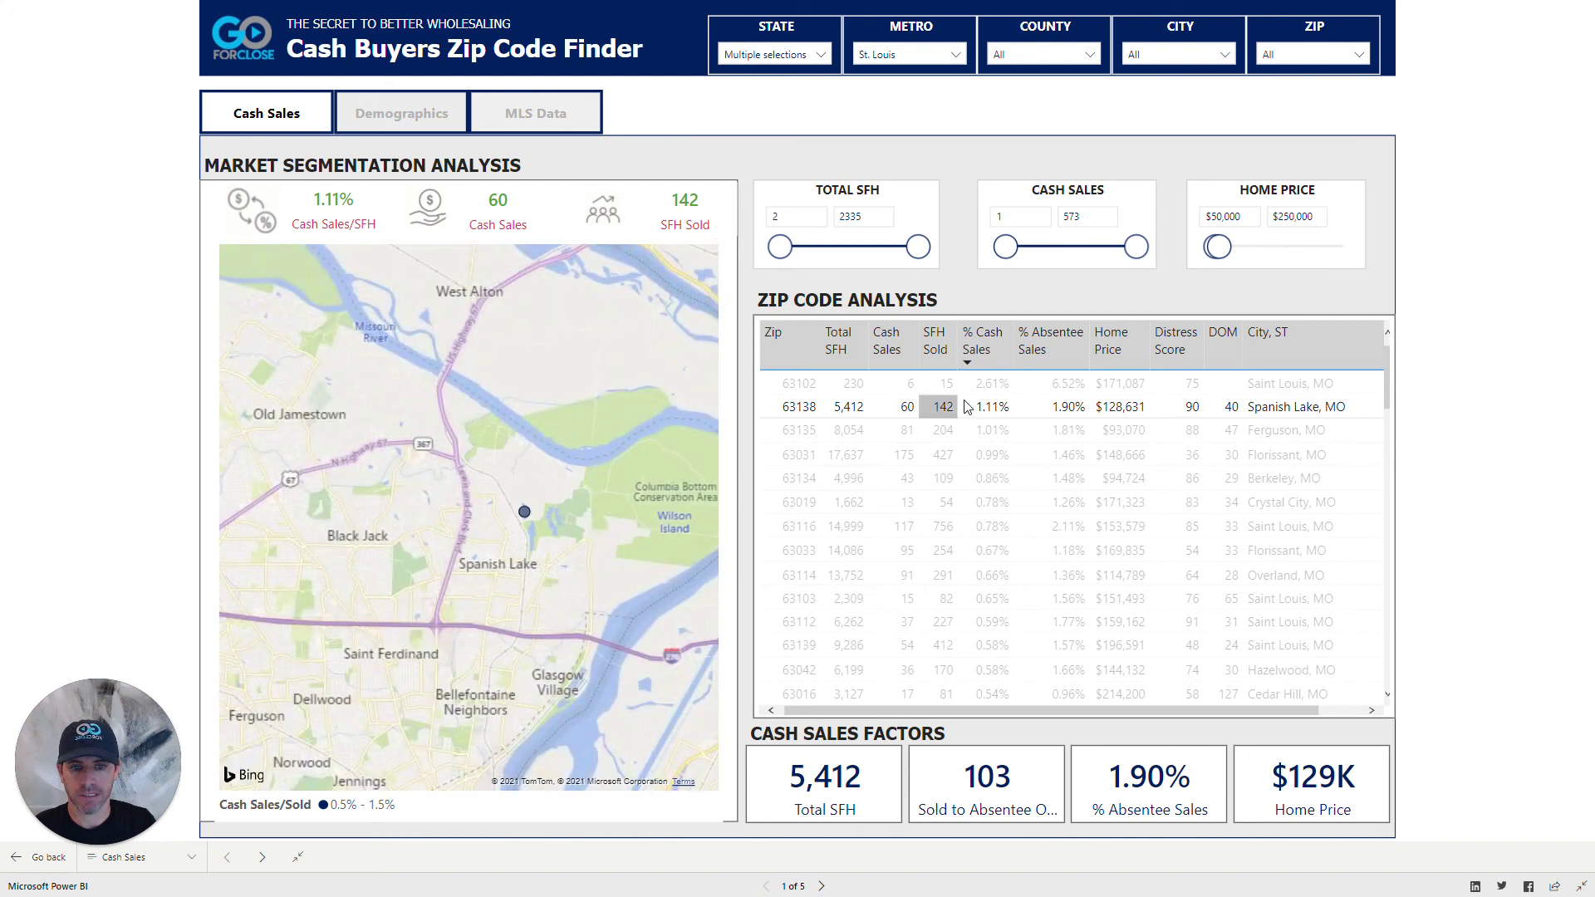